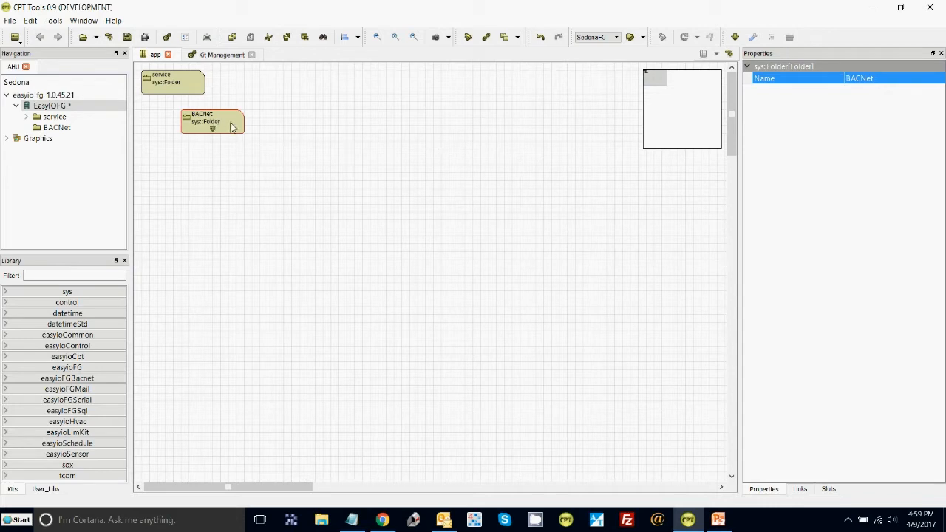
Step: Open the BACNet folder and add a BACnetService object from the easyioFGBacnet kit
click(218, 120)
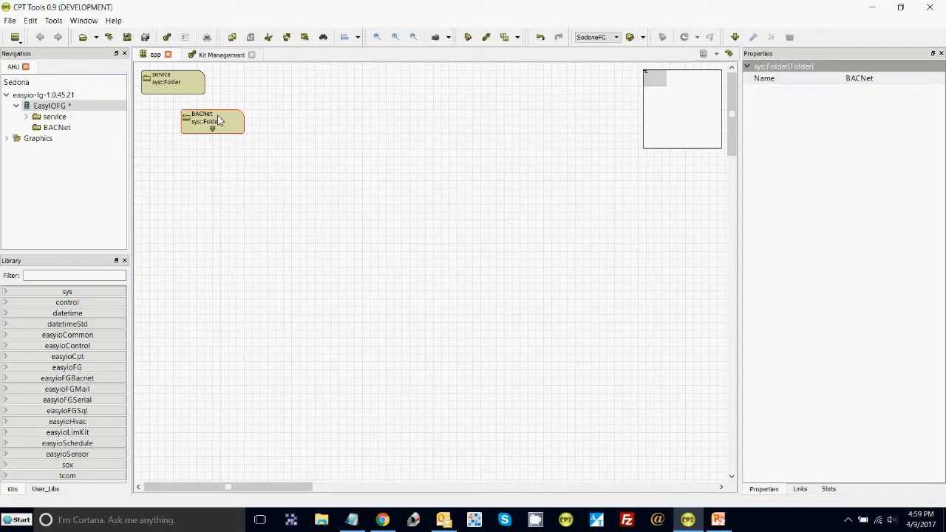
double_click(219, 122)
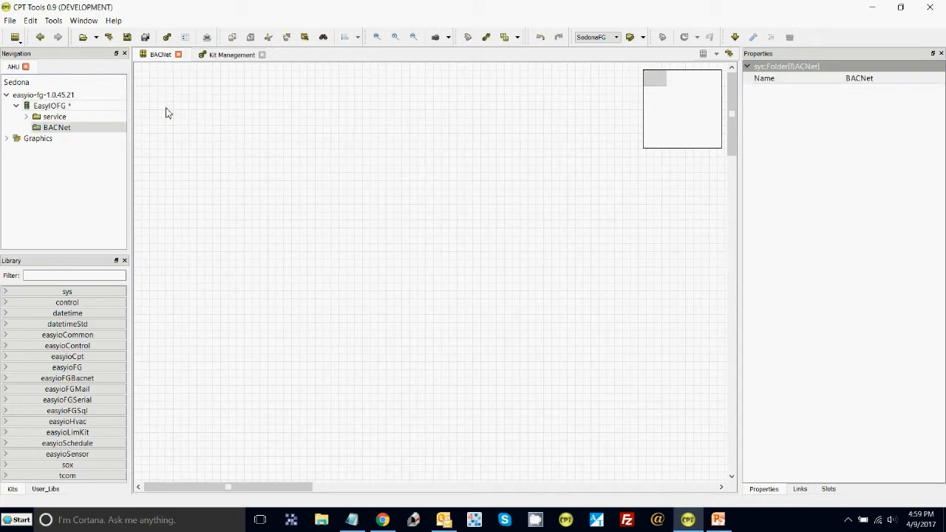
right_click(166, 112)
mouse_move(191, 128)
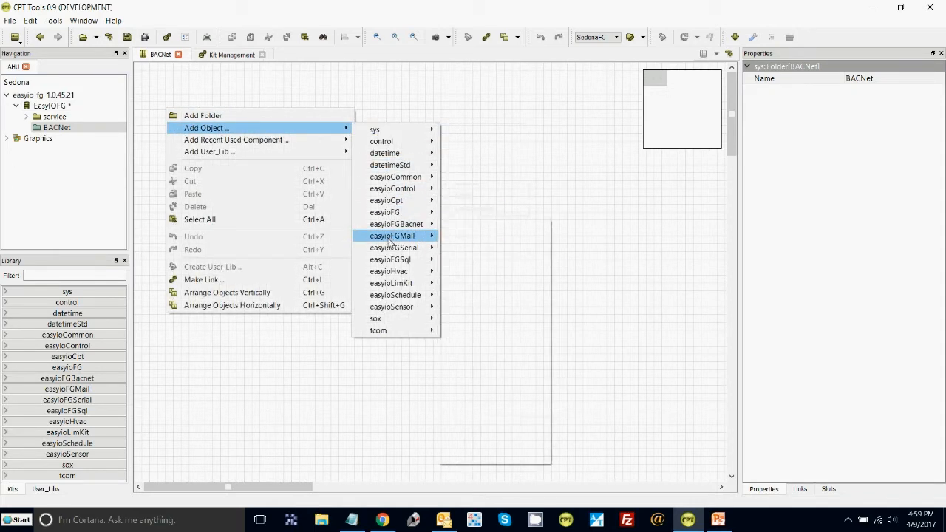
mouse_move(405, 235)
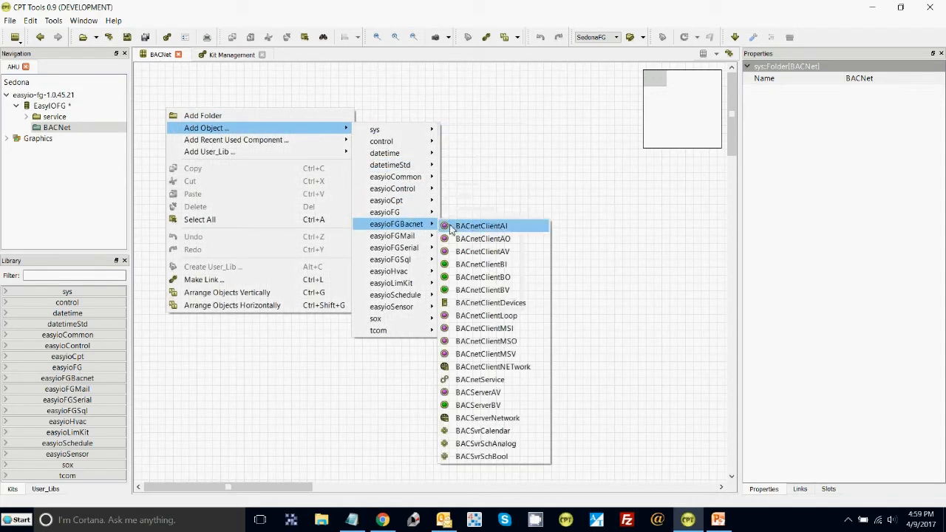
click(480, 379)
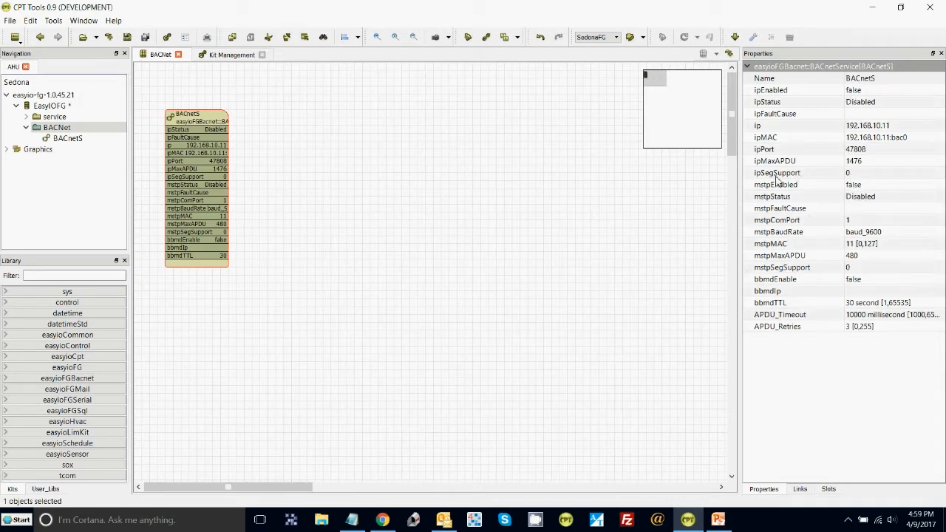
Step: Set the BACnet service's mstpMAC to 2 and its mstpBaudRate to baud_38400
click(852, 247)
text(2)
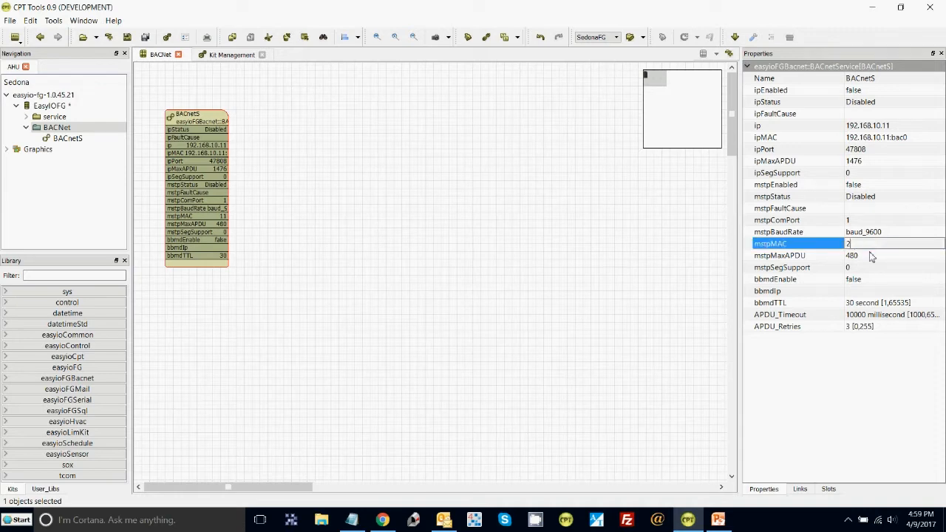
key(Return)
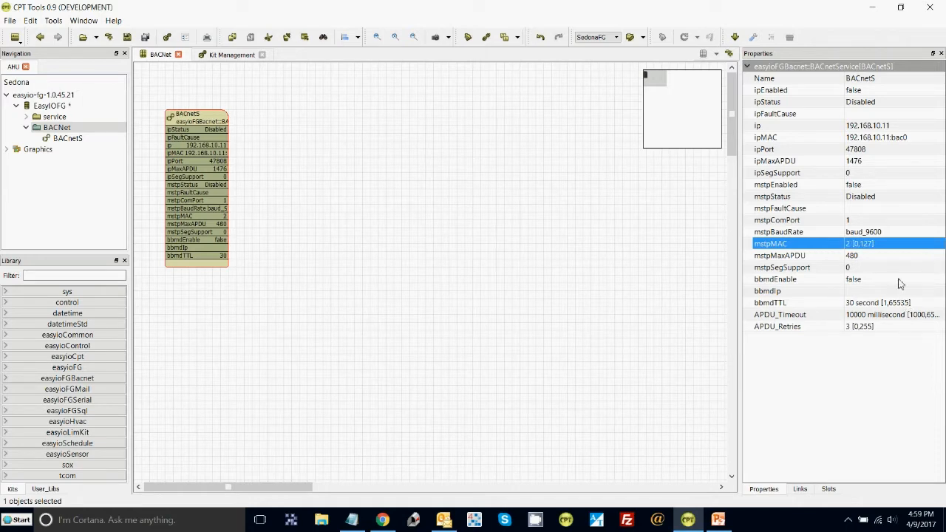
click(863, 234)
click(862, 240)
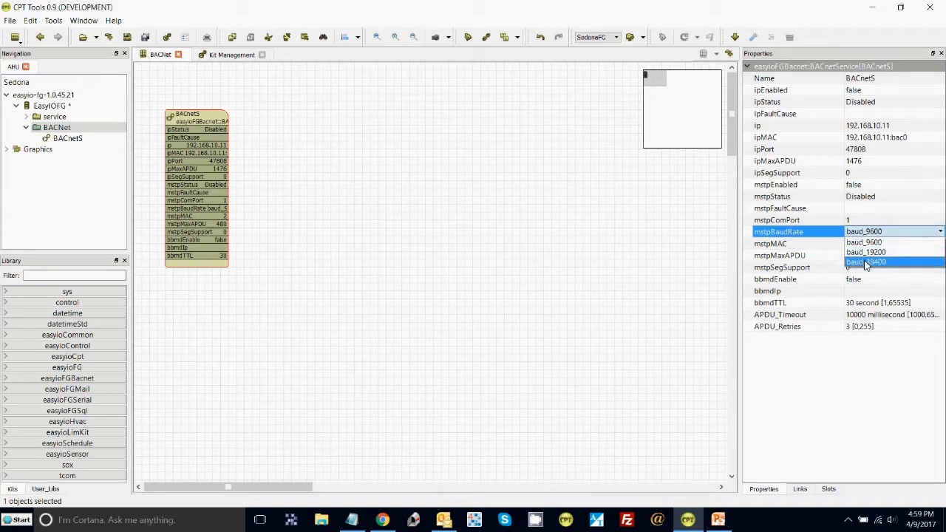
click(865, 263)
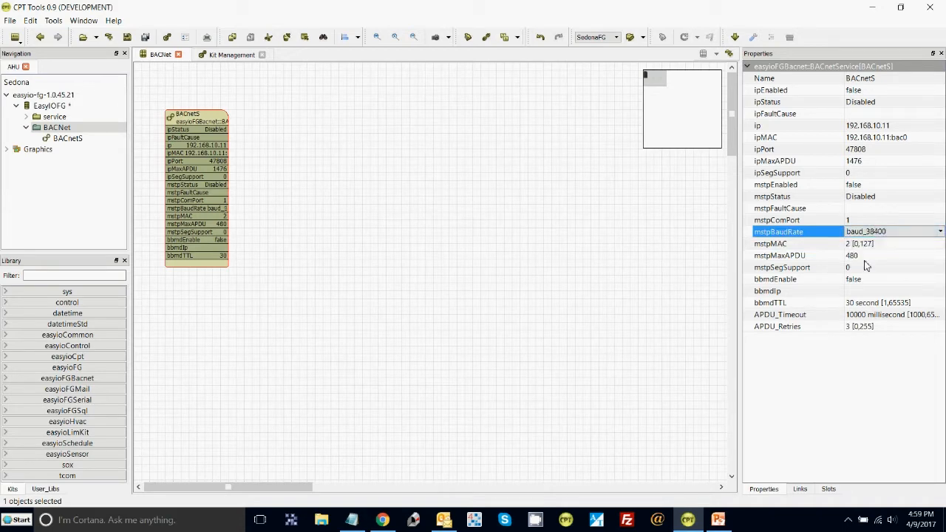
Step: Enable MSTP on the BACnet service by setting mstpEnabled to true
click(864, 184)
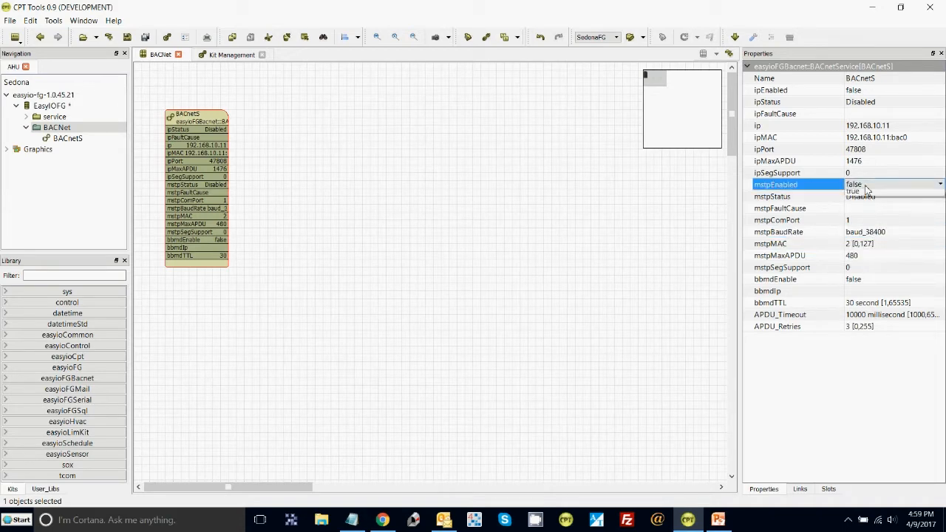
click(863, 186)
click(863, 205)
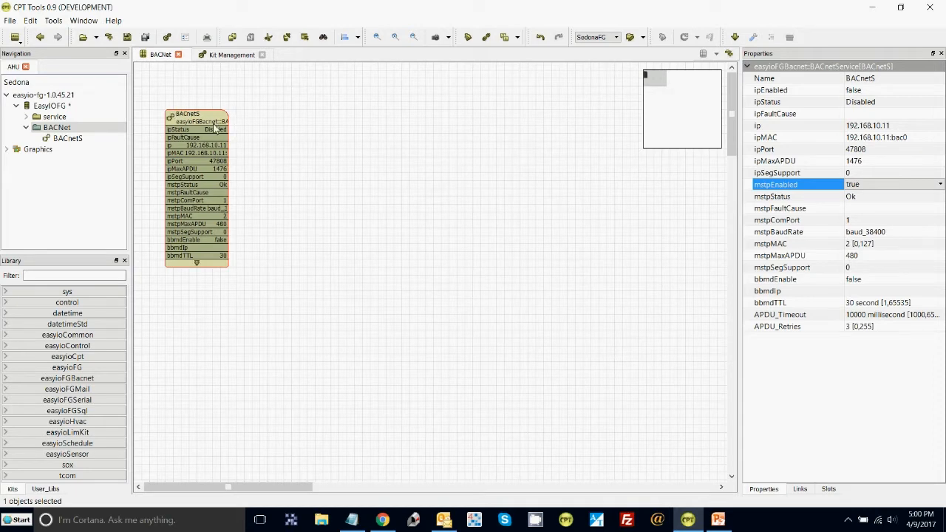
Step: Open the BACnetS service and add a BACnetClientNETwork object from the easyioFGBacnet kit inside it
double_click(198, 123)
right_click(198, 124)
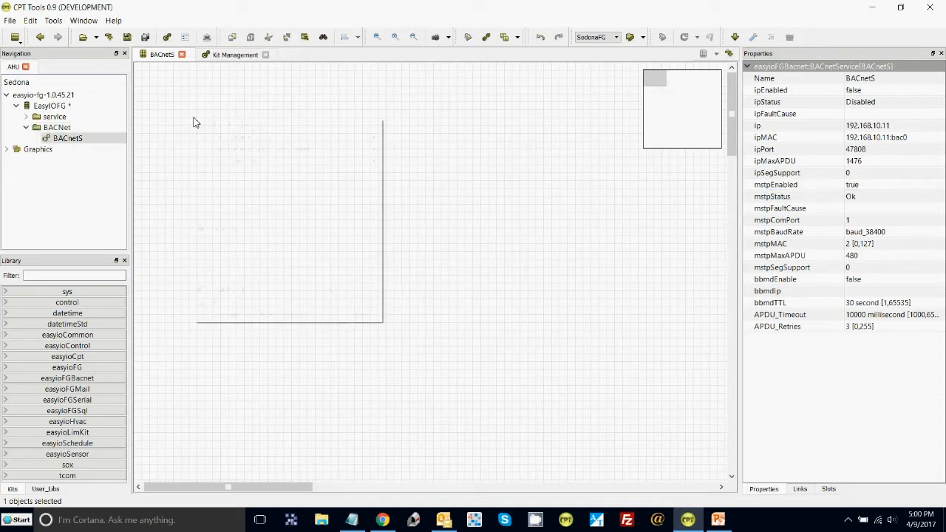
mouse_move(225, 139)
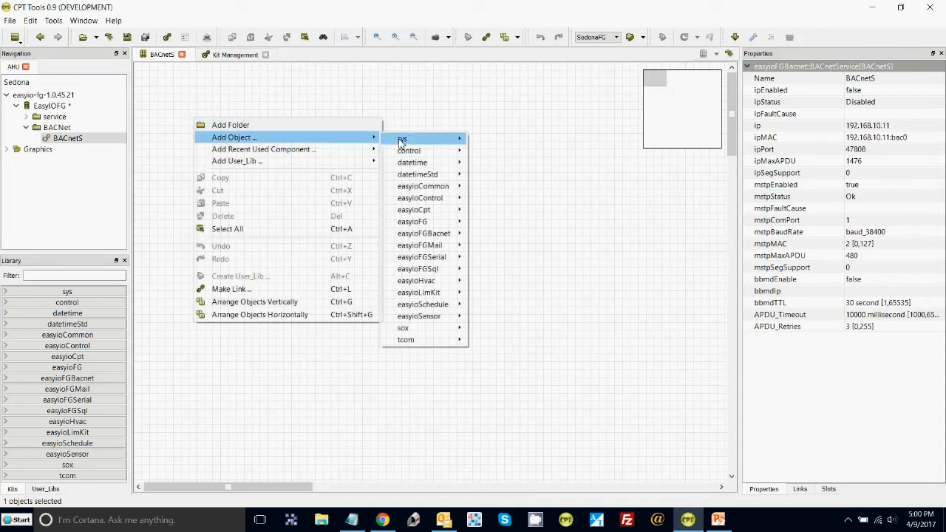
mouse_move(402, 142)
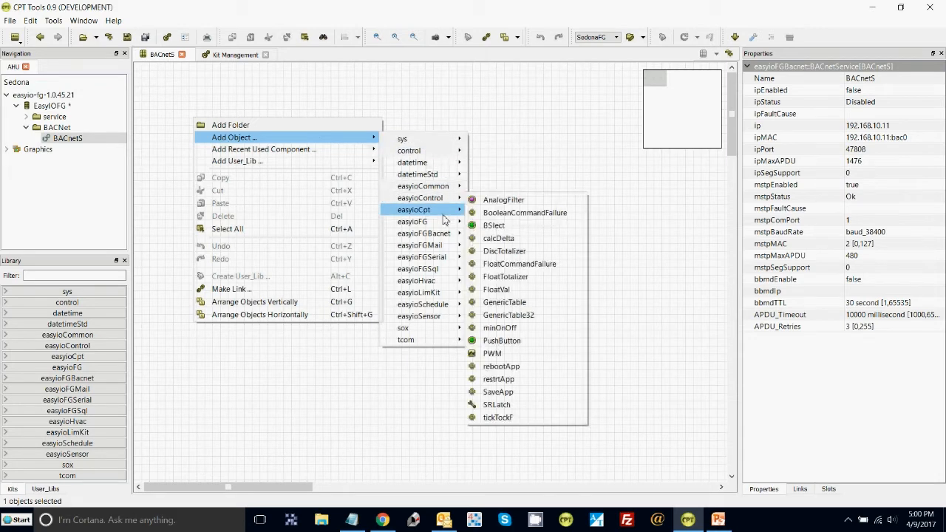
mouse_move(447, 234)
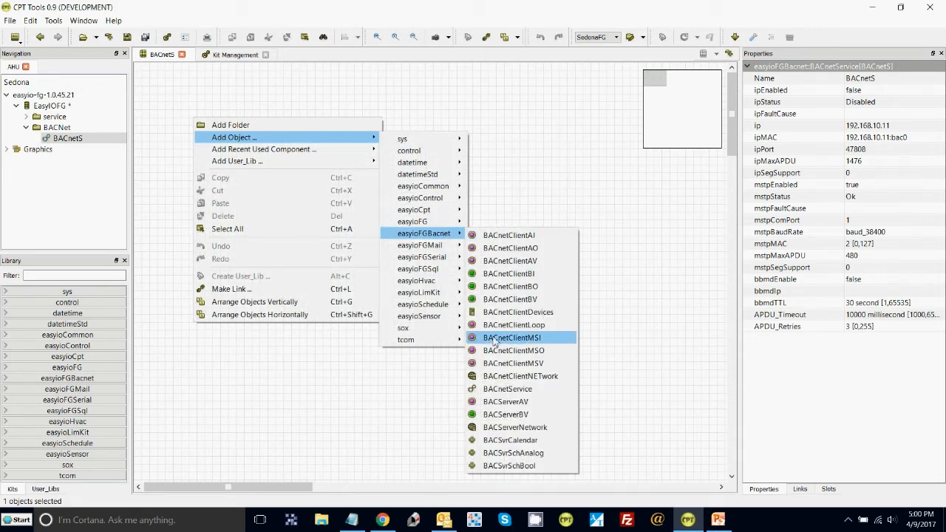
click(499, 382)
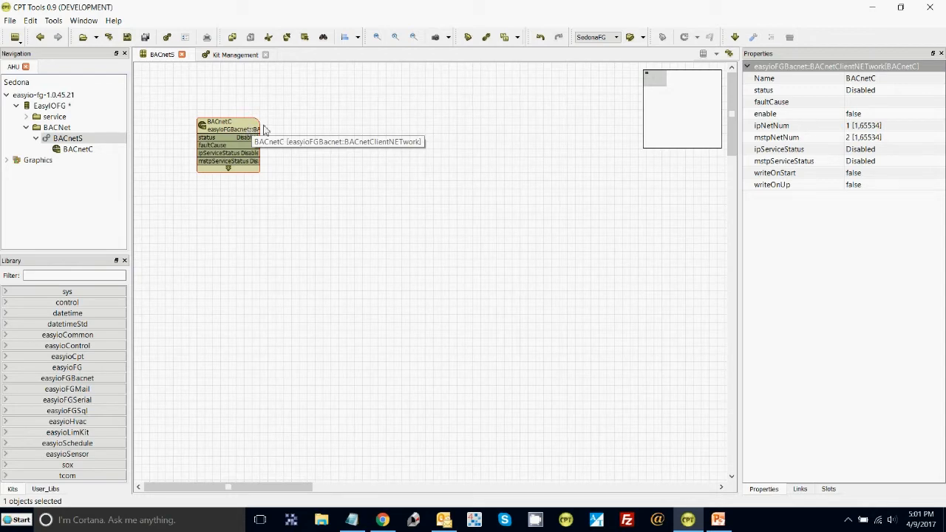
Step: Enable the BACnet client network by setting its enable property to true
click(864, 117)
click(864, 115)
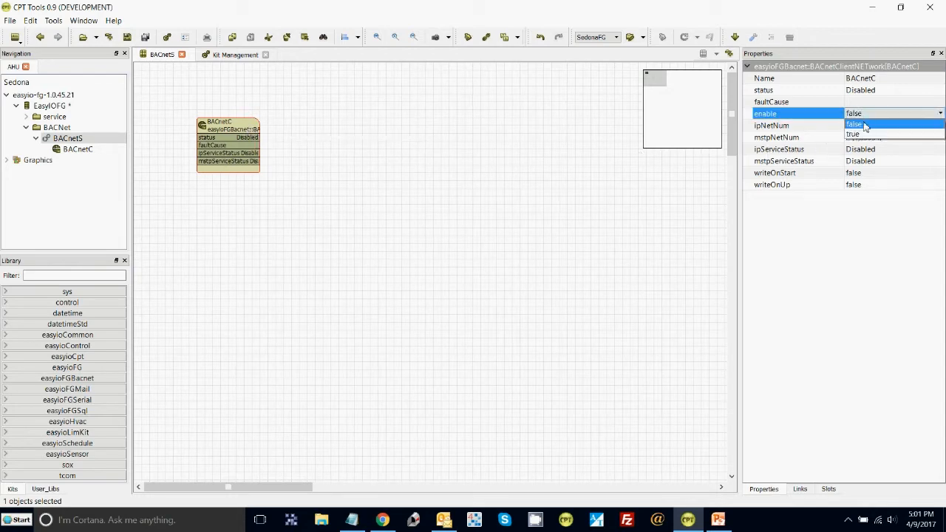
click(862, 135)
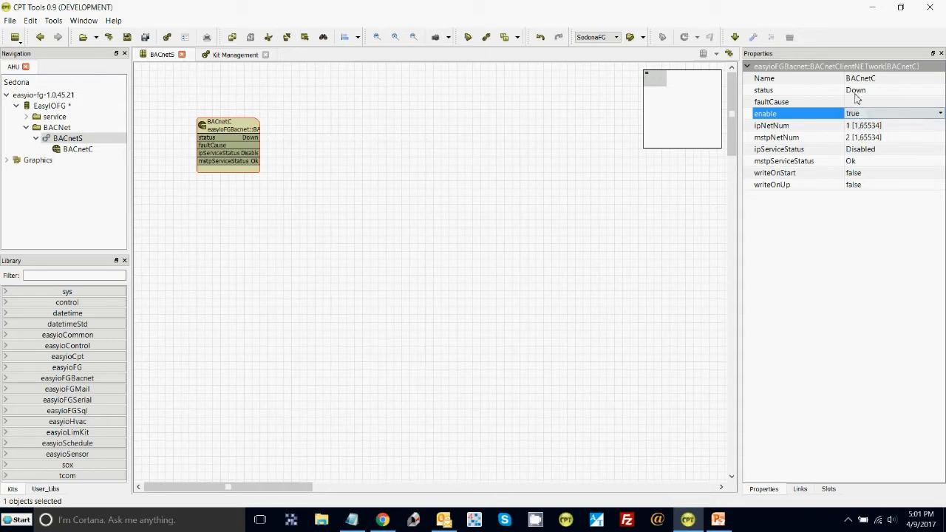
Step: Discover the devices on the BACnetC client network and subscribe to the easyioFG32/20 device
double_click(221, 133)
click(229, 473)
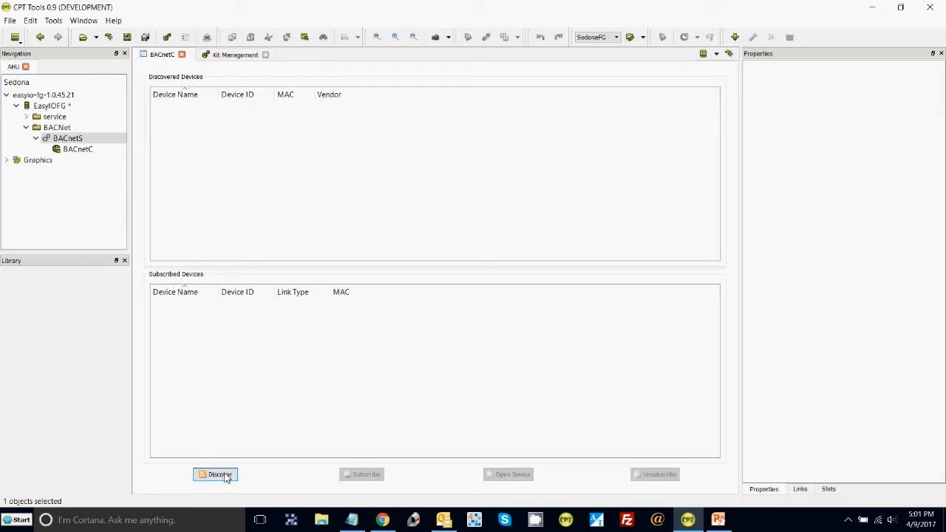
click(450, 283)
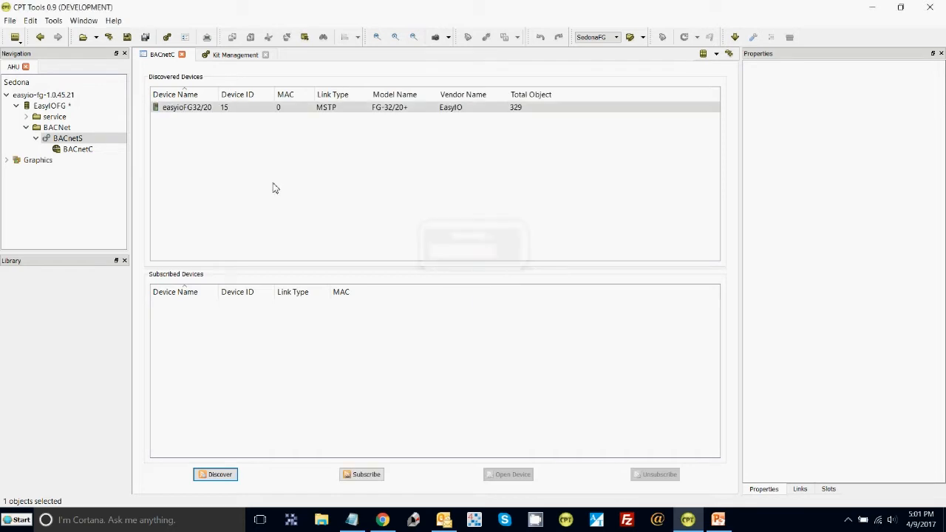
click(199, 109)
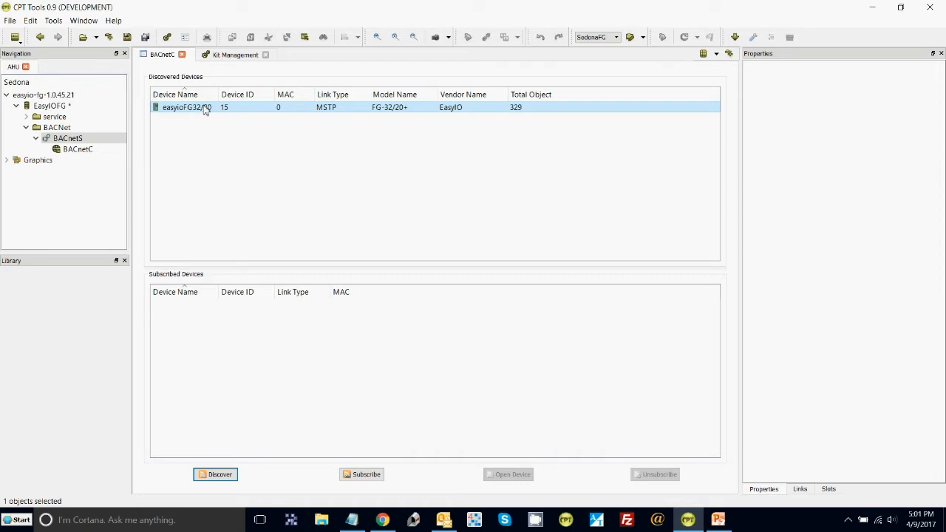
click(375, 476)
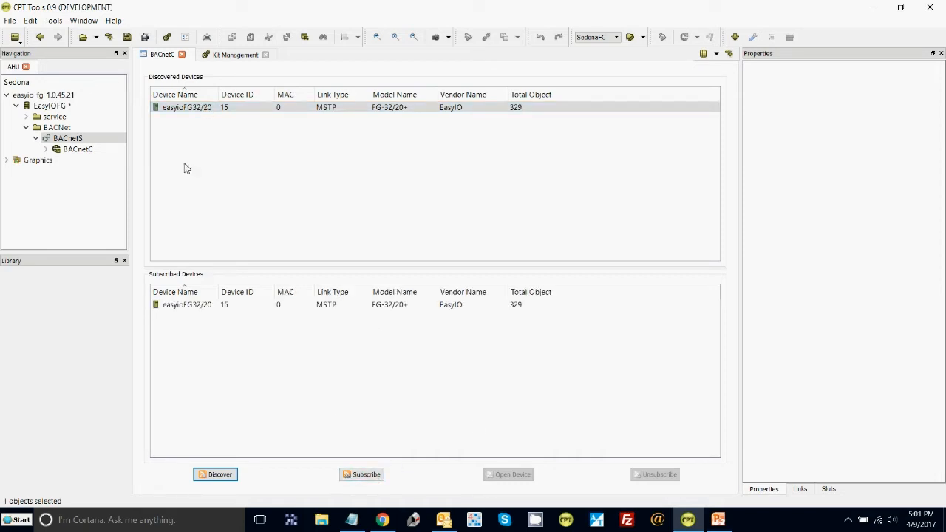
Step: Expand BACnetC in the project tree and open the subscribed easyioF device to view its wiresheet and properties
click(46, 151)
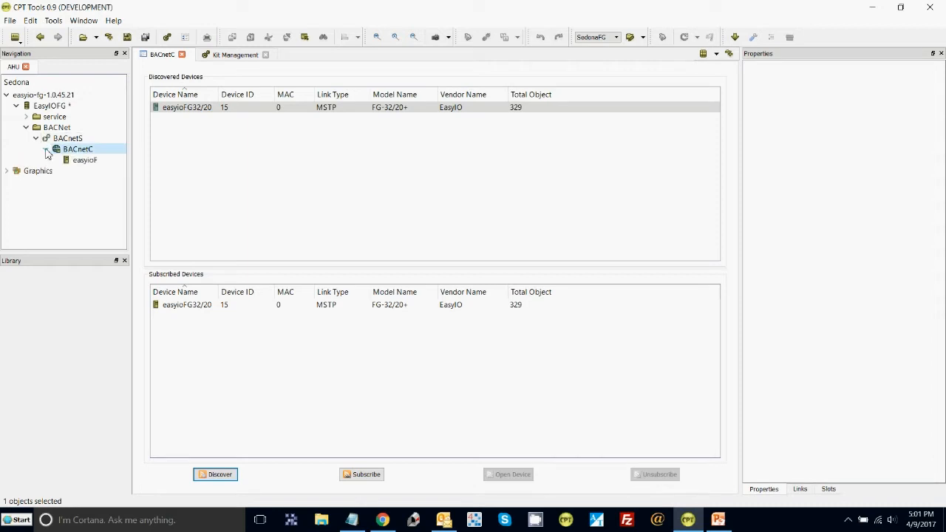
click(88, 164)
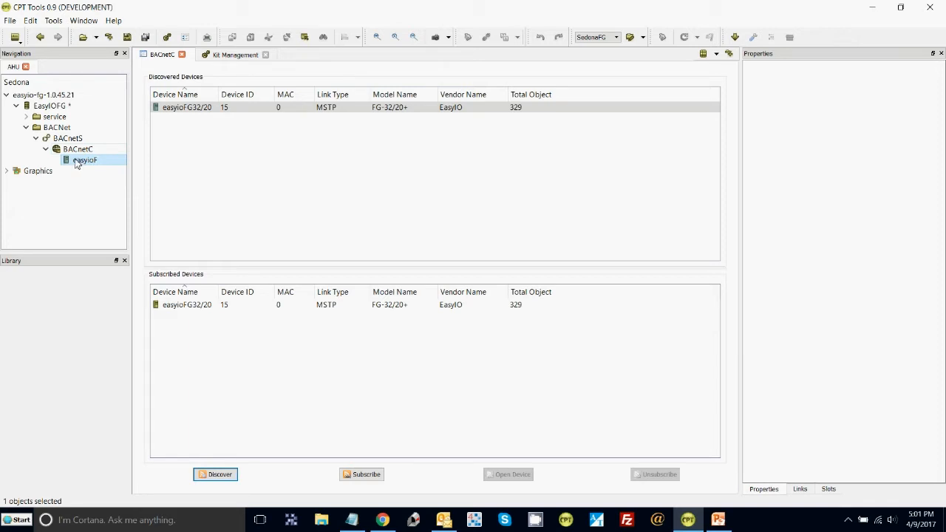
double_click(76, 162)
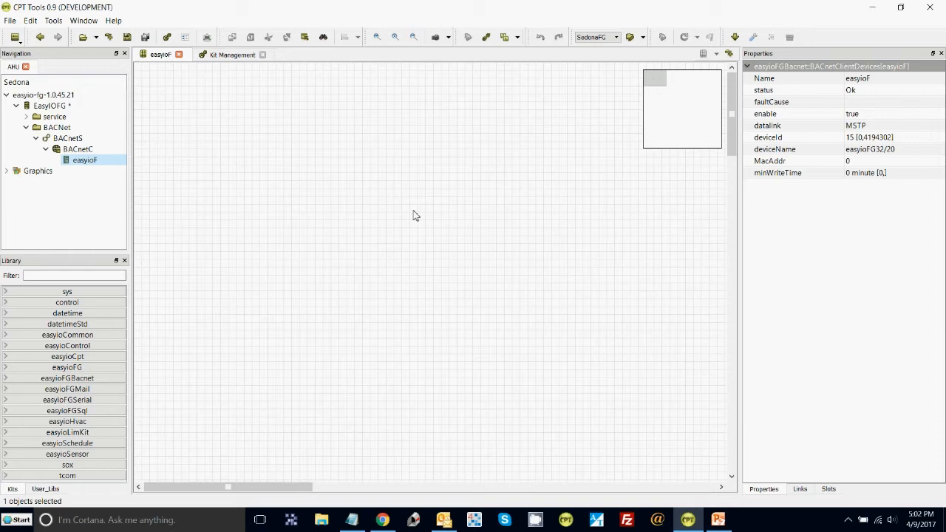
Step: Return to the BACnetC device manager, open the subscribed easyioFG32/20 device and discover its BACnet objects
double_click(81, 150)
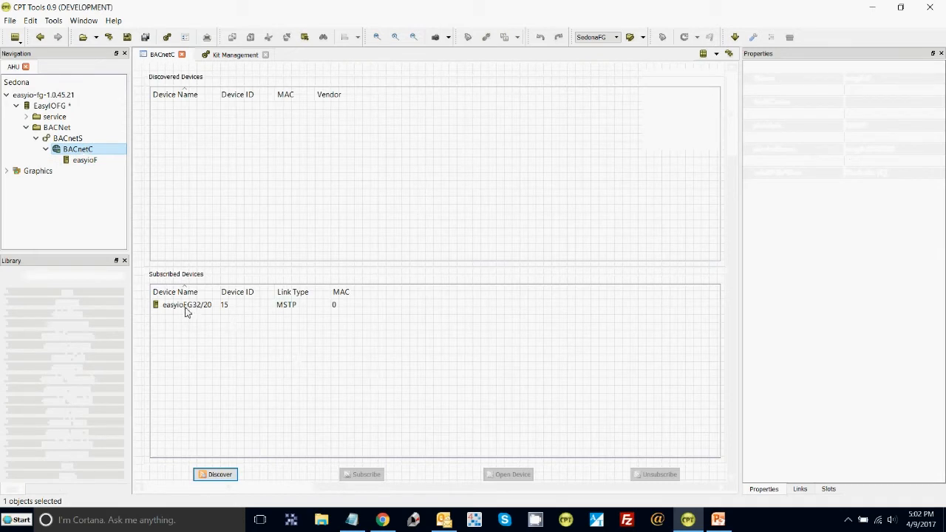
double_click(186, 305)
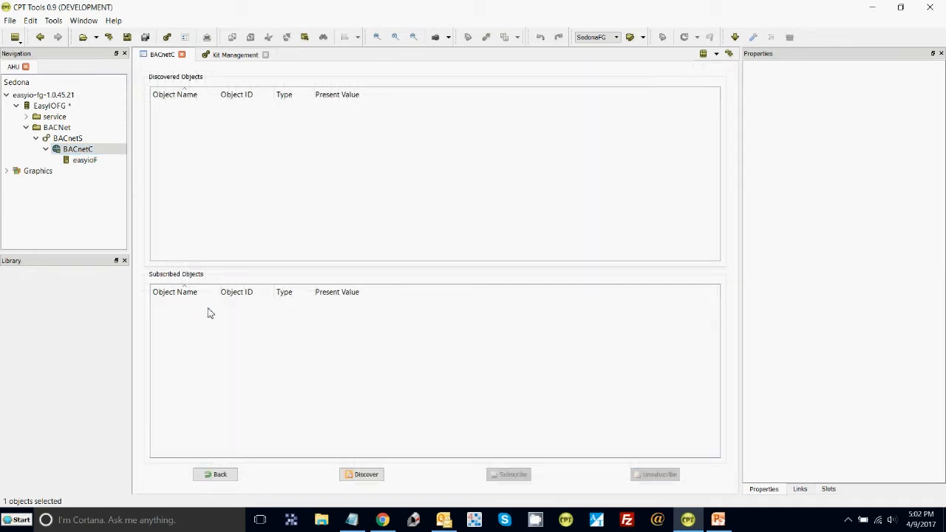
click(366, 474)
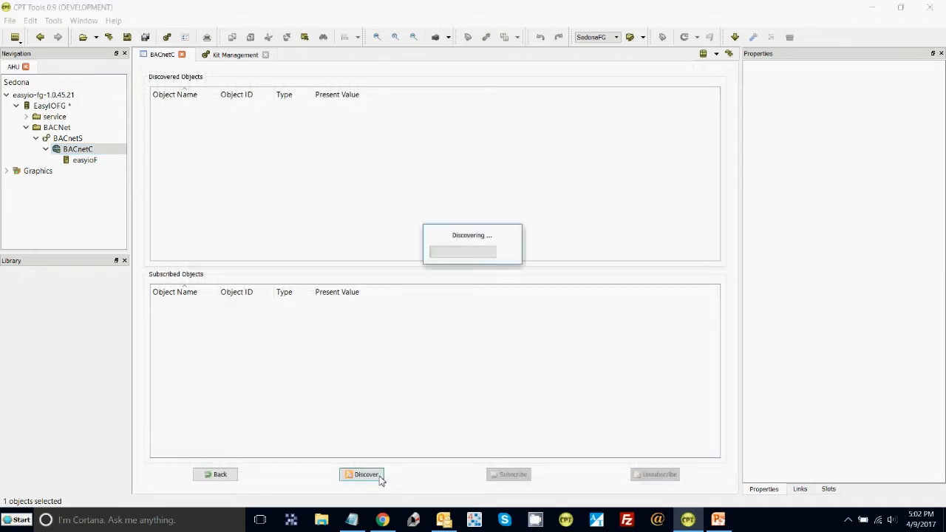
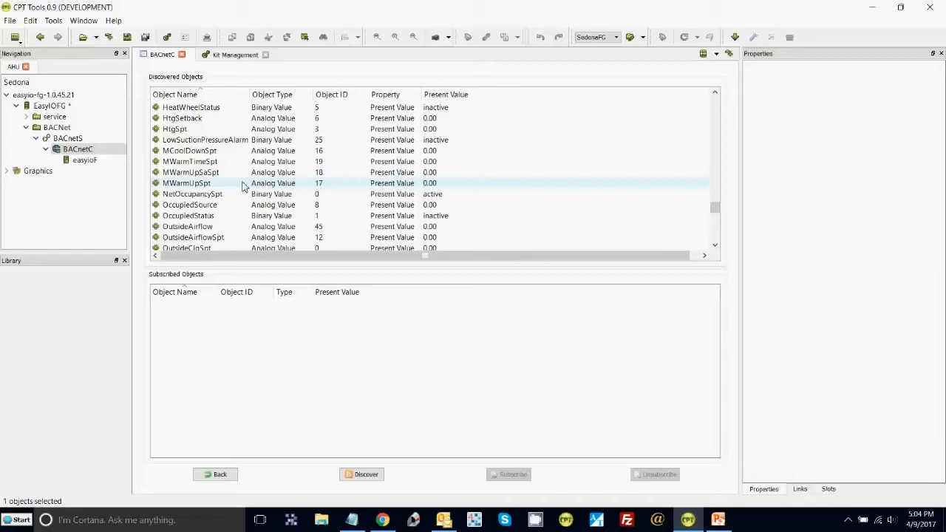
Step: Subscribe to the discovered analog value objects MWarmTimeSpt and OutsideClgSpt
click(217, 162)
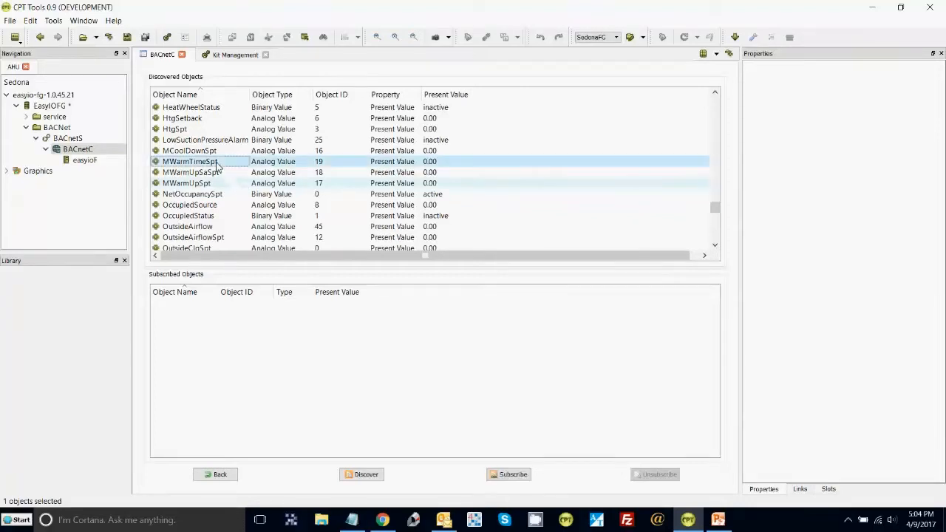
click(522, 476)
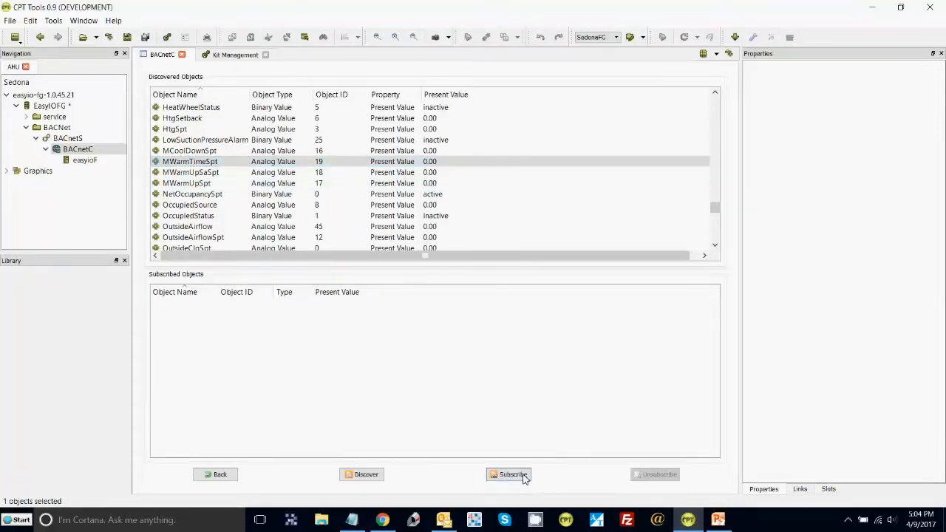
click(197, 249)
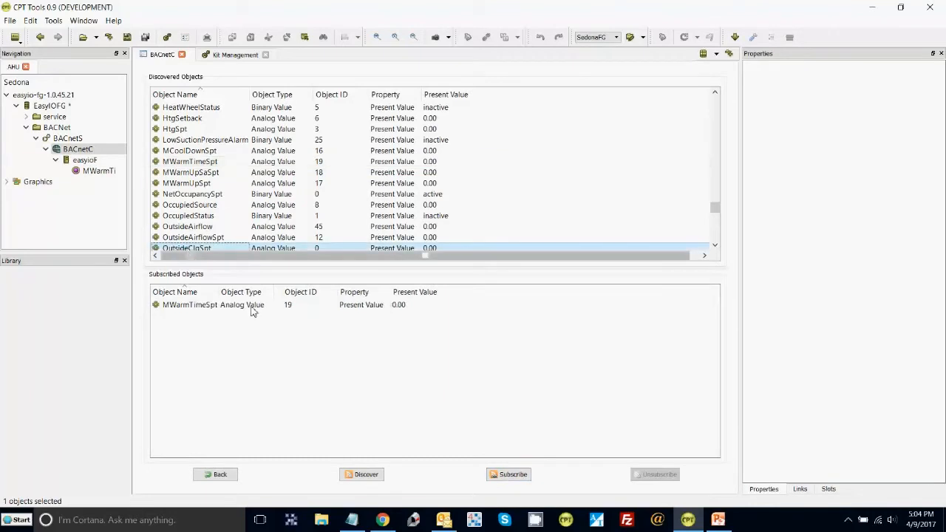
click(511, 476)
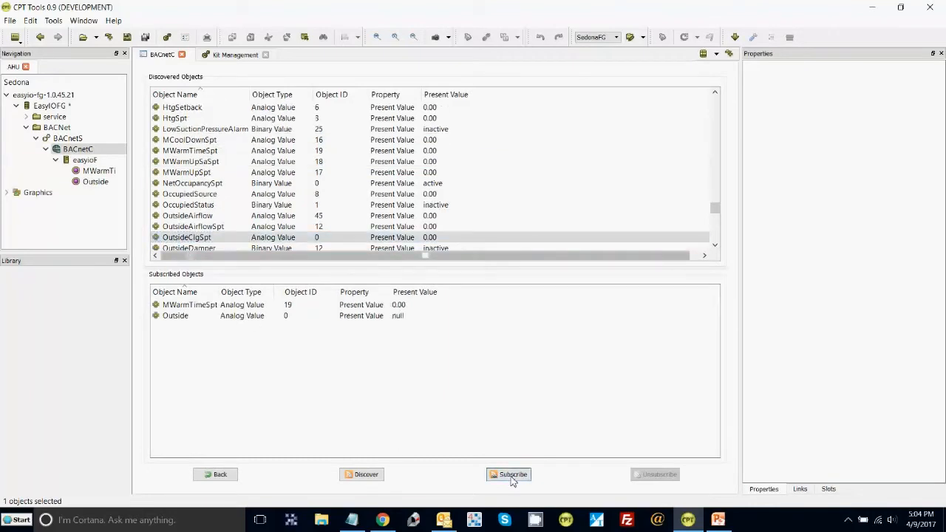
Step: Open the easyioF device's wiresheet to view the subscribed point objects
click(83, 161)
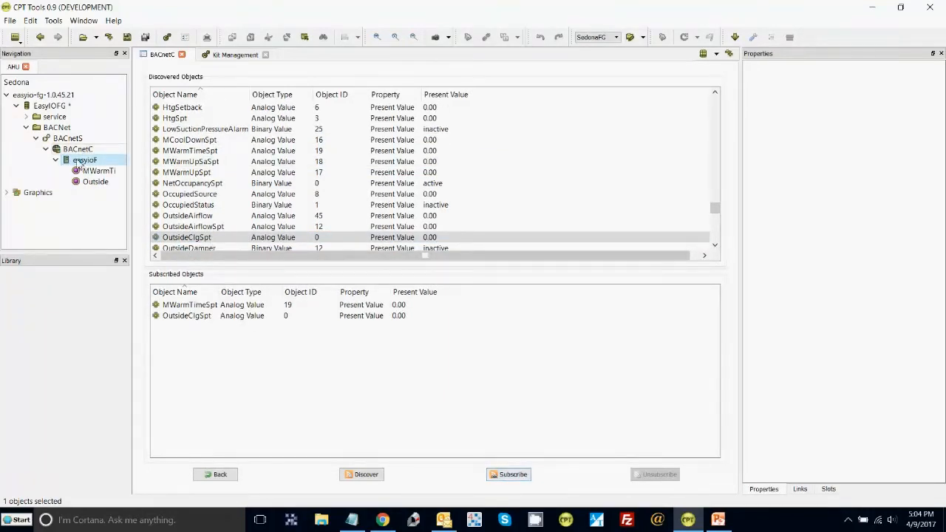
click(88, 151)
double_click(84, 161)
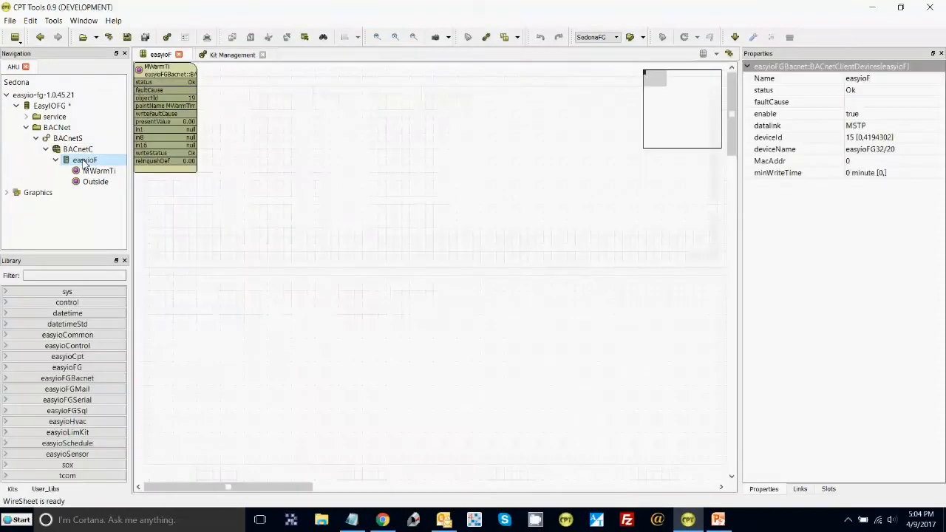
Step: Arrange the subscribed point objects vertically on the wiresheet and inspect the properties of MWarmTi and Outside
right_click(373, 182)
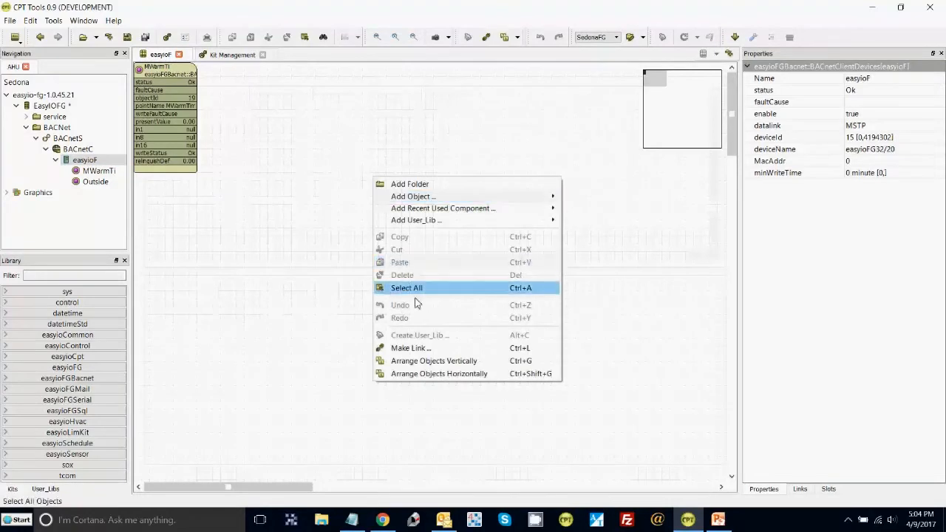
click(433, 361)
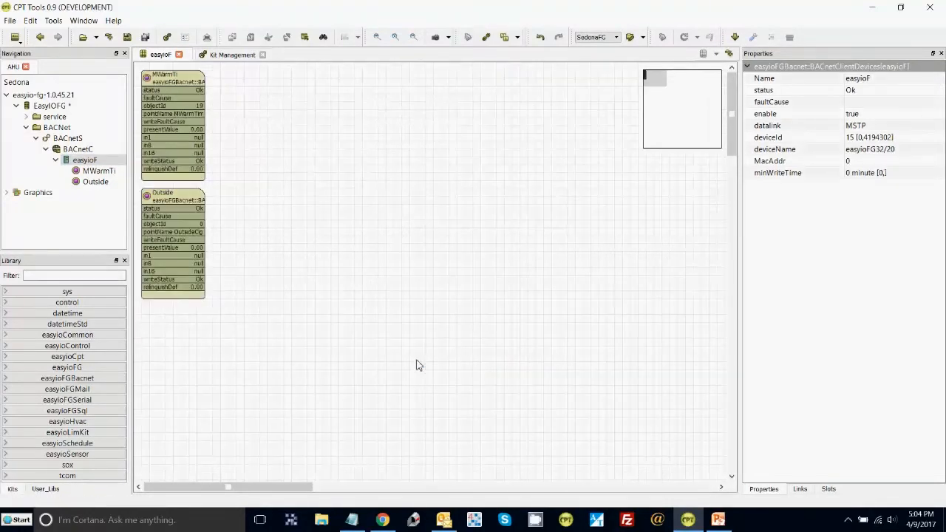
click(183, 79)
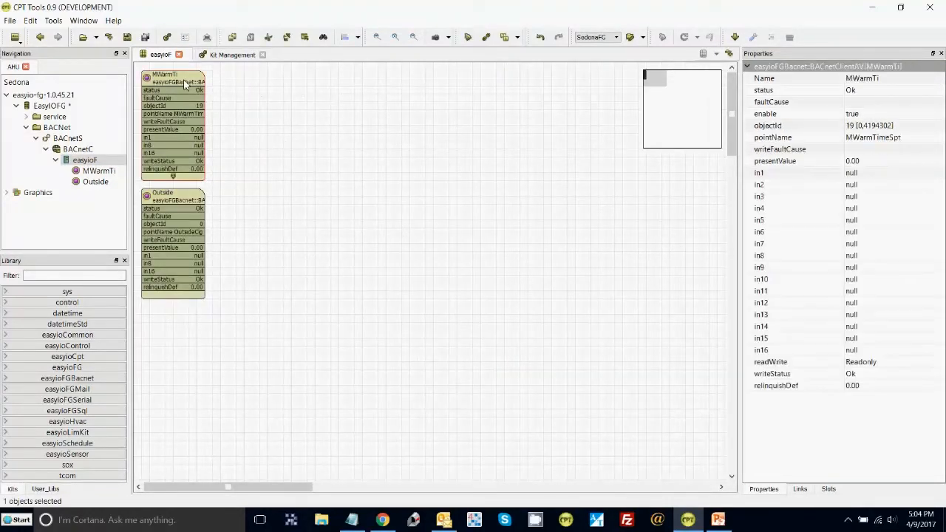
click(181, 208)
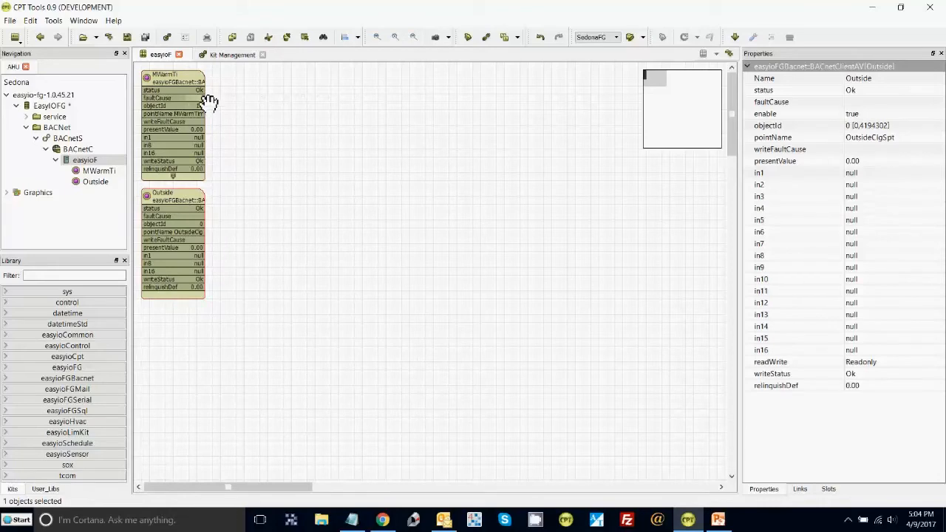
right_click(175, 82)
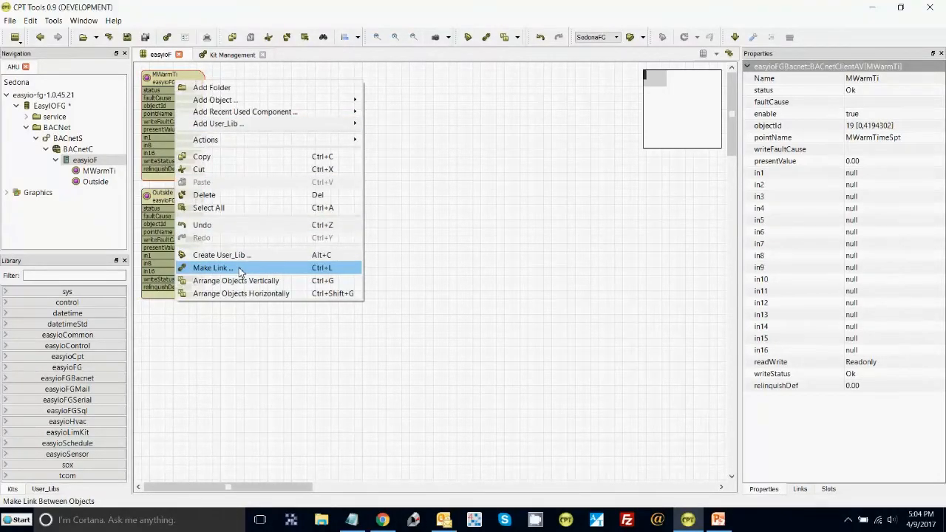
click(427, 256)
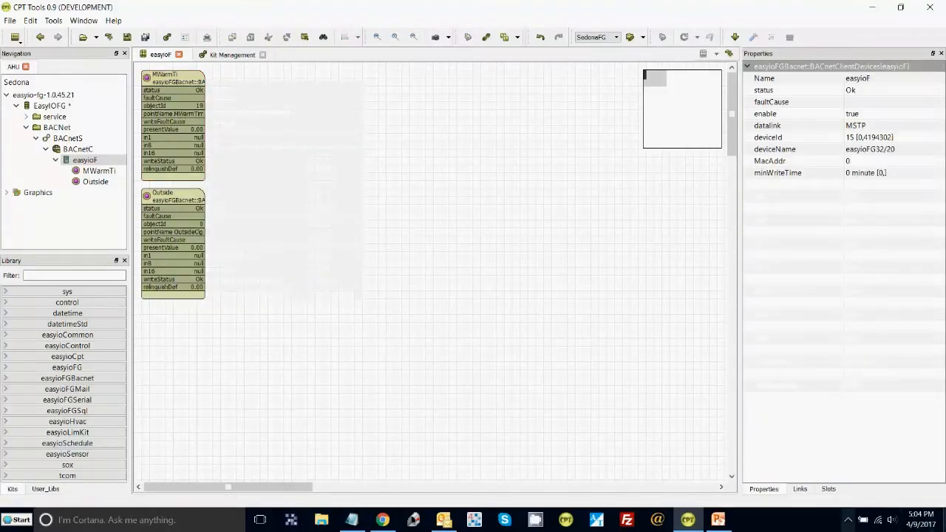
Step: From the desktop folder EasyIO_April2017, find the FG Series user guides and open the PDF 12 EasyIO FG Series Bacnet v2.1
click(943, 521)
click(876, 281)
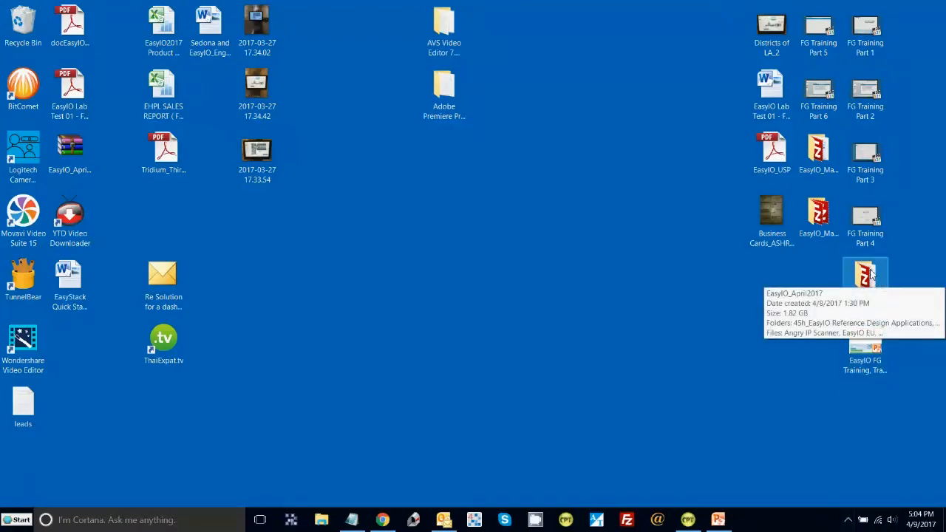
double_click(875, 280)
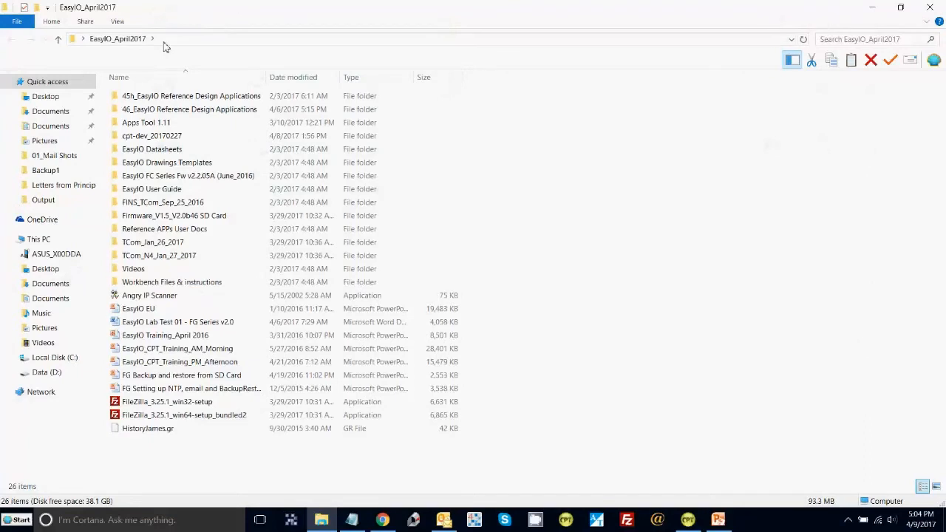
double_click(160, 193)
click(161, 111)
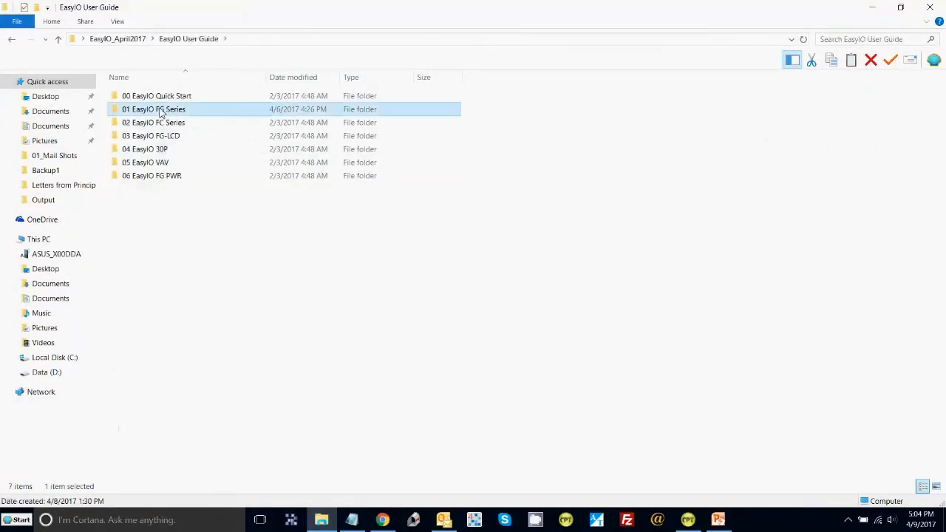
double_click(161, 111)
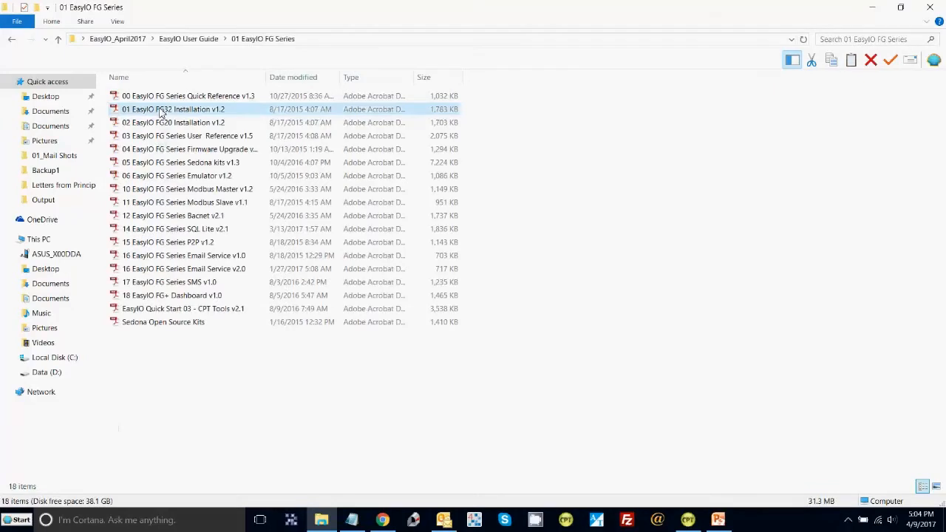
double_click(170, 218)
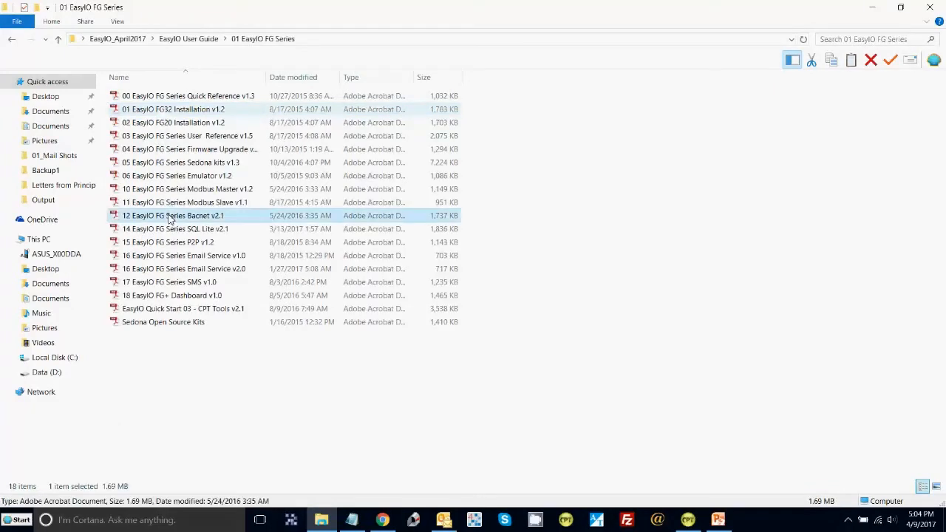
Step: Skim the BACnet user guide to the priority array list on page 11 and close the guide and its folder
scroll(942, 399, down, 20)
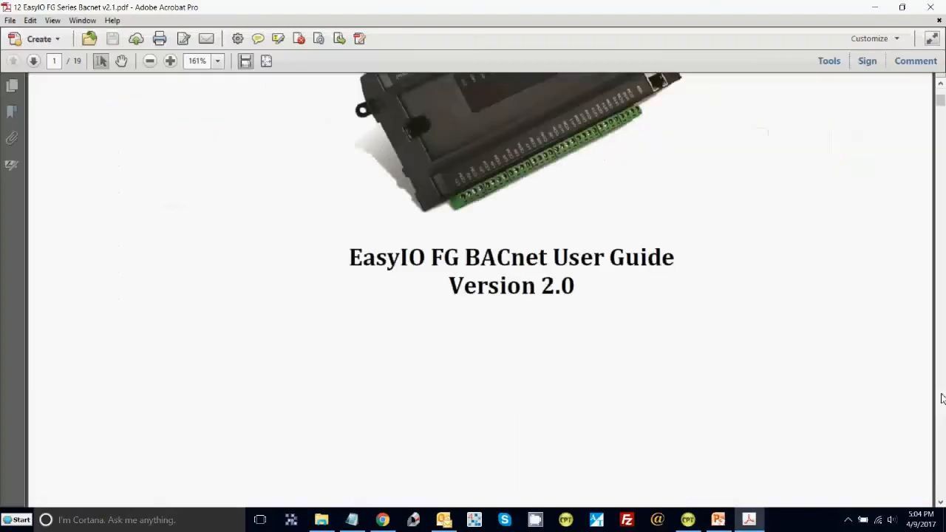
scroll(941, 399, down, 5)
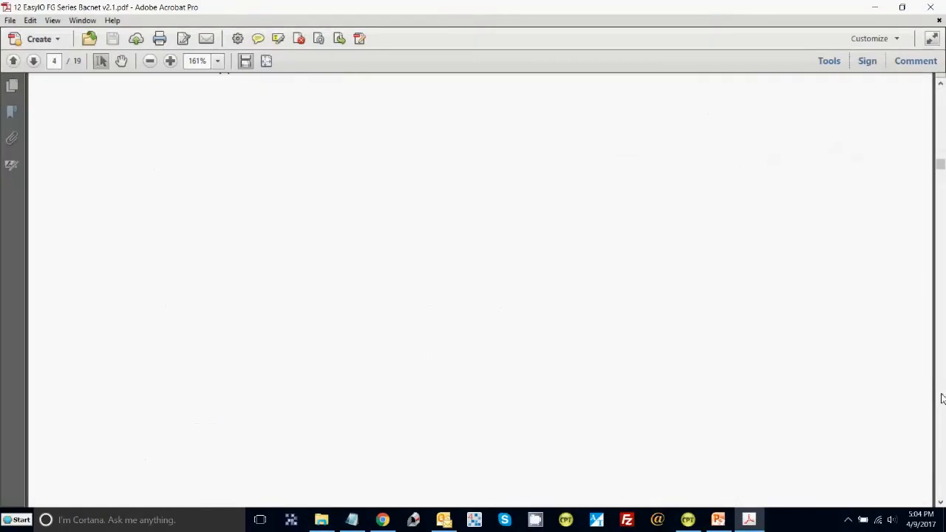
scroll(941, 399, down, 20)
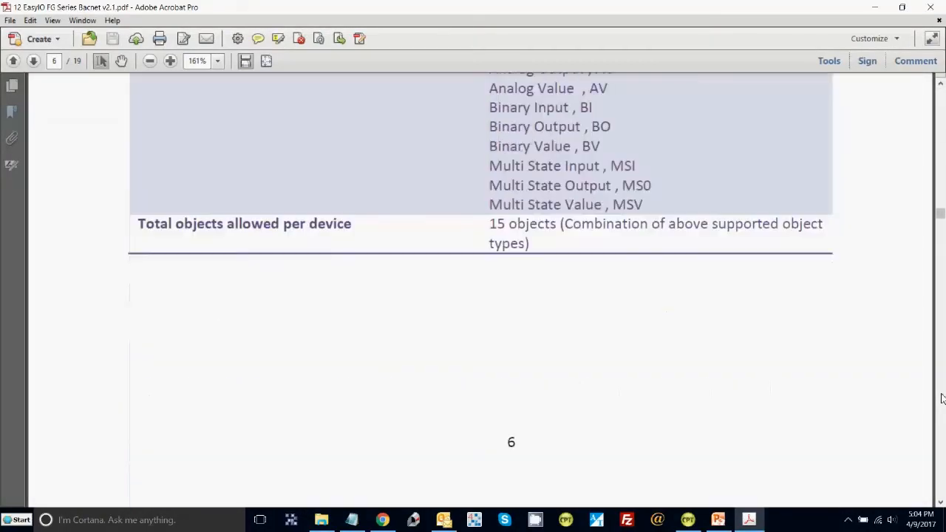
scroll(941, 399, down, 20)
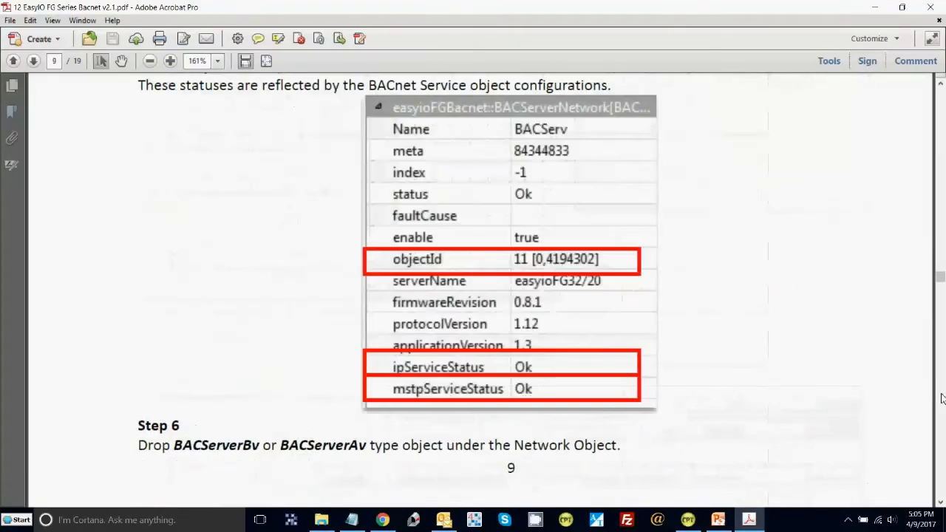
scroll(941, 398, down, 5)
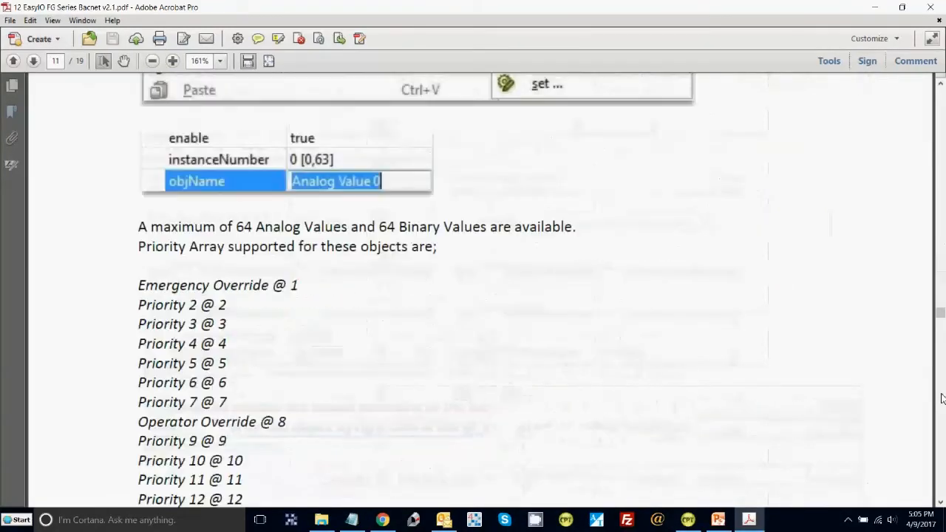
click(934, 8)
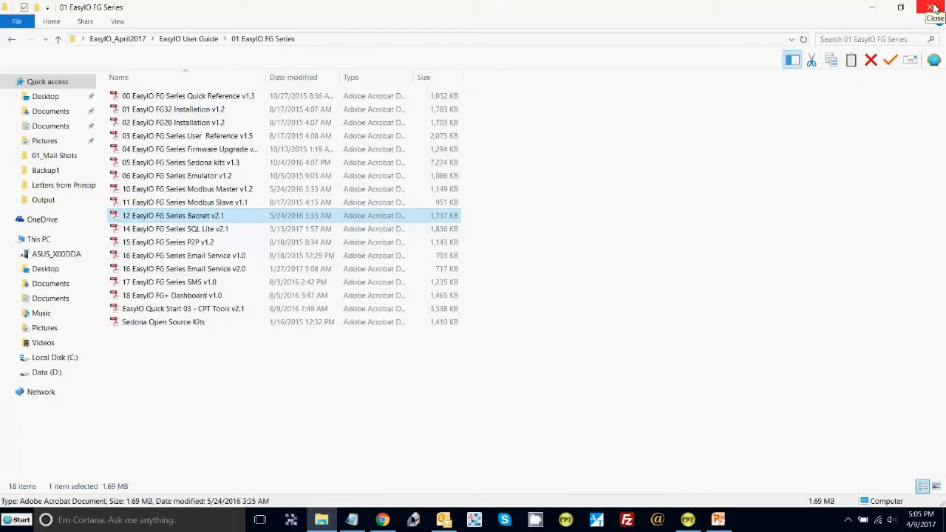
click(934, 7)
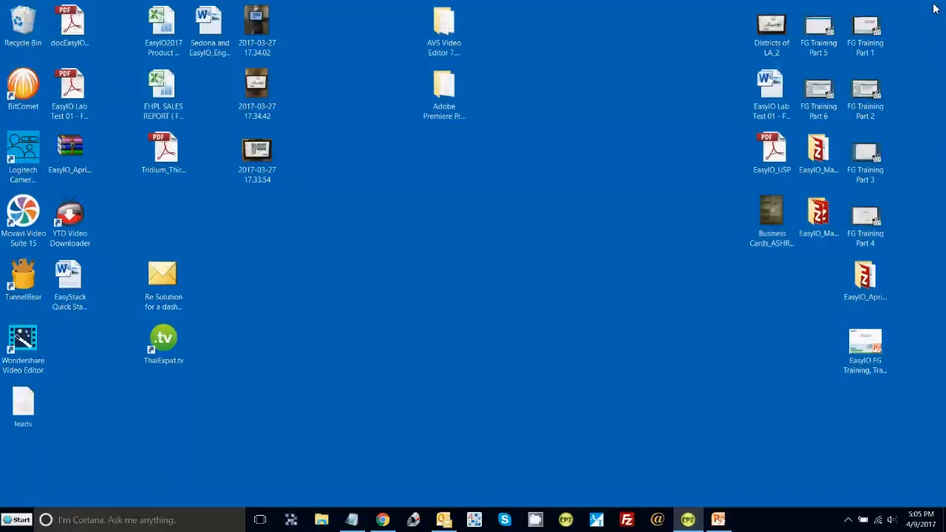
Step: Switch back to CPT Tools and add a BACServerNetwork object from the easyioFGBacnet kit to the BACNet folder
click(687, 519)
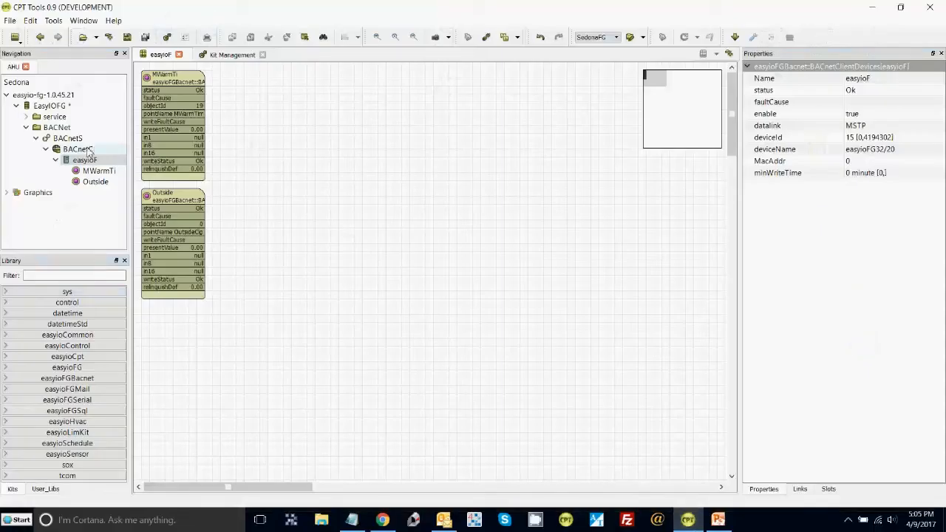
double_click(70, 129)
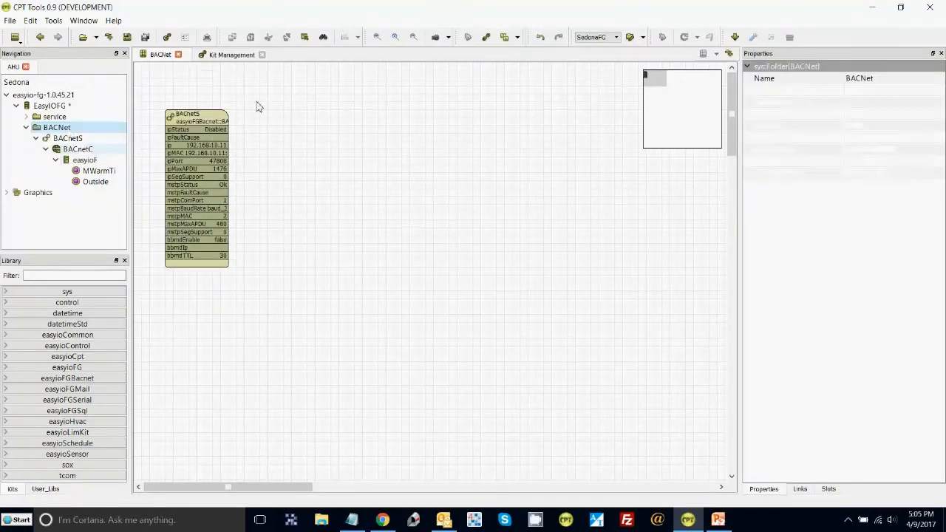
right_click(283, 112)
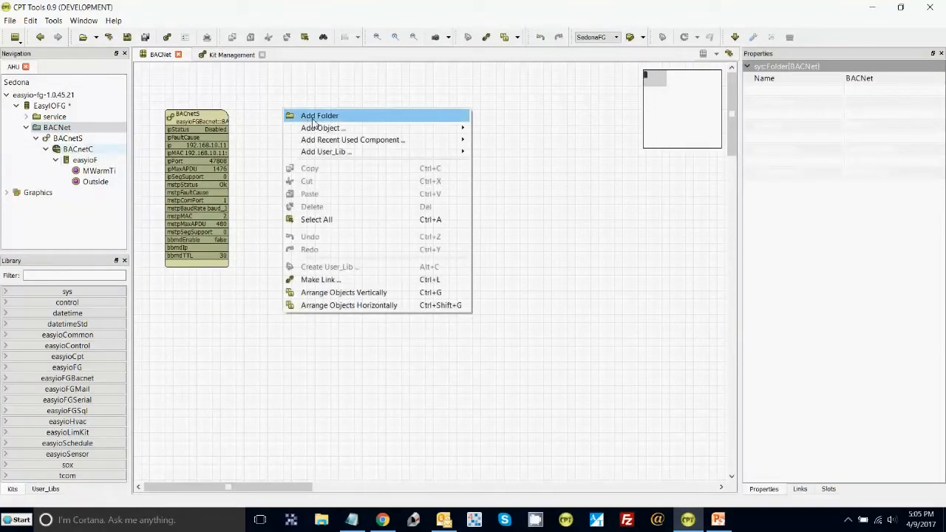
mouse_move(319, 130)
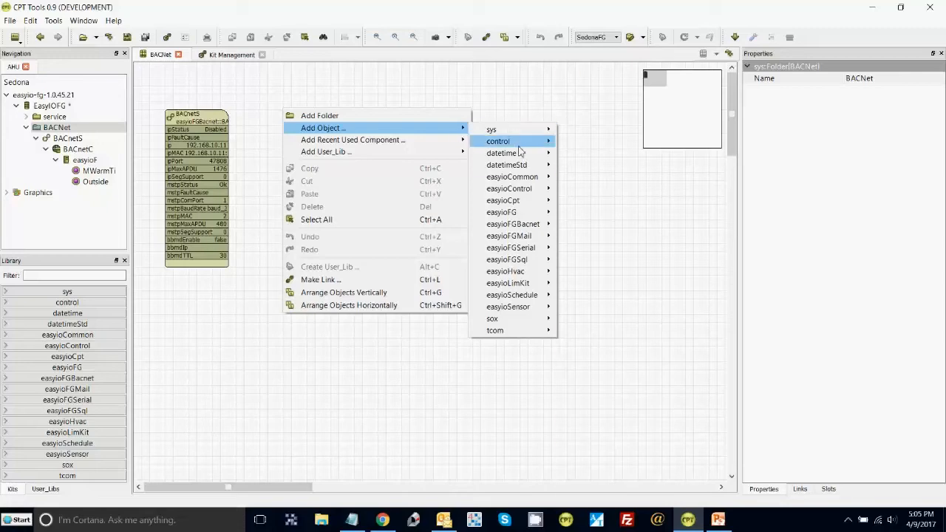
mouse_move(535, 225)
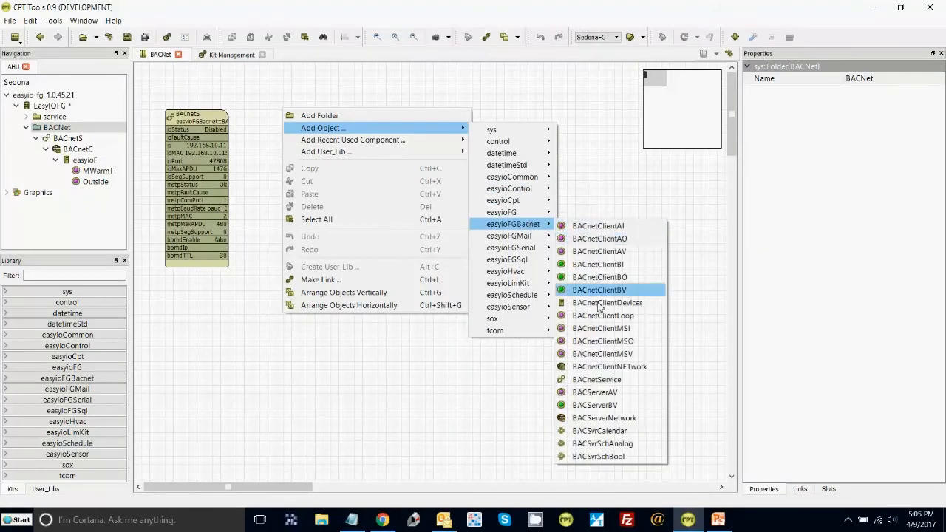
click(604, 418)
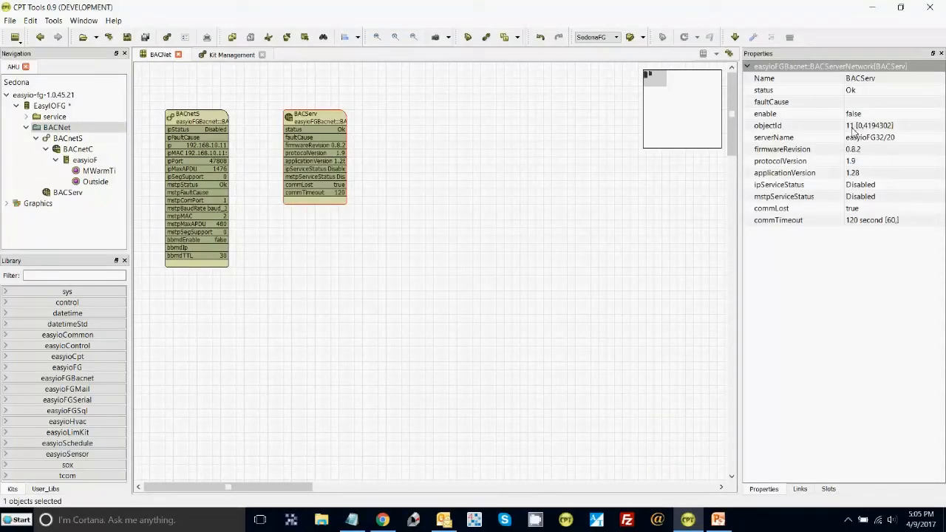
Step: Set the BACServ network's objectId to 202 and its enable property to true
click(852, 125)
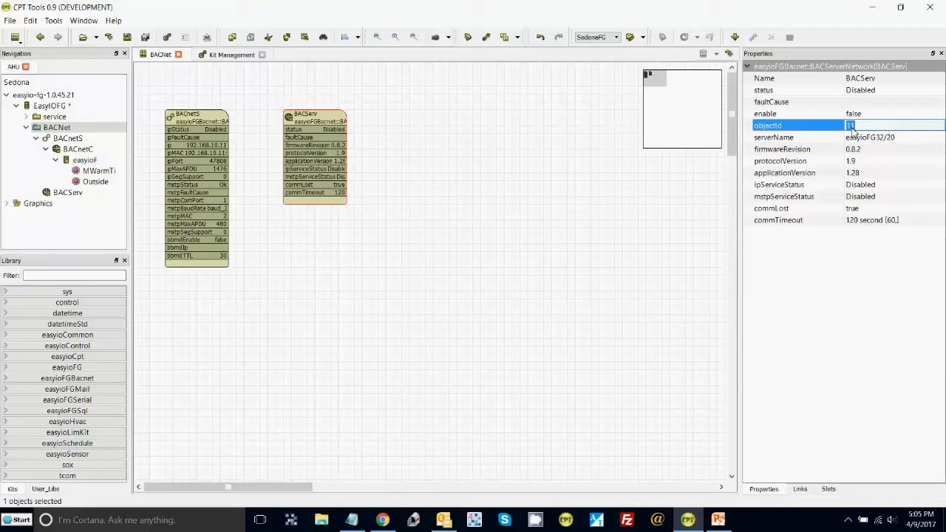
text(202)
click(857, 221)
click(853, 115)
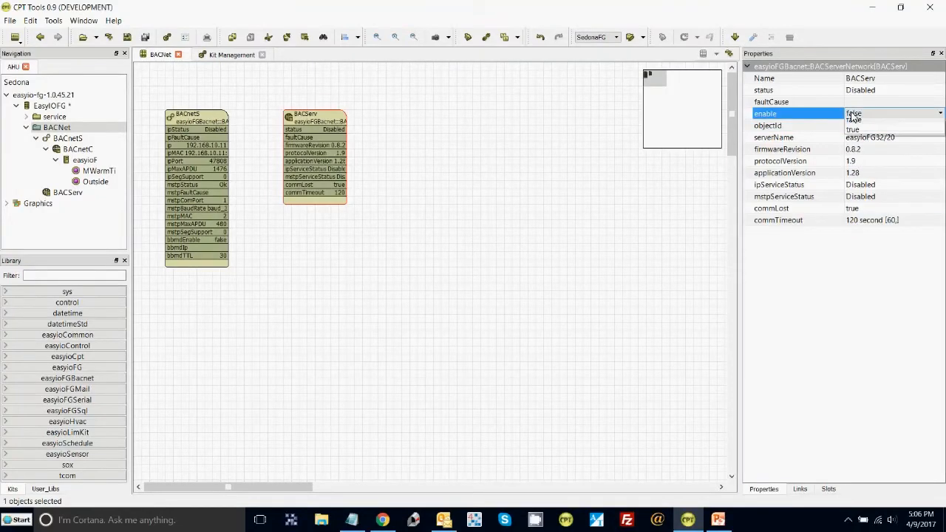
click(852, 133)
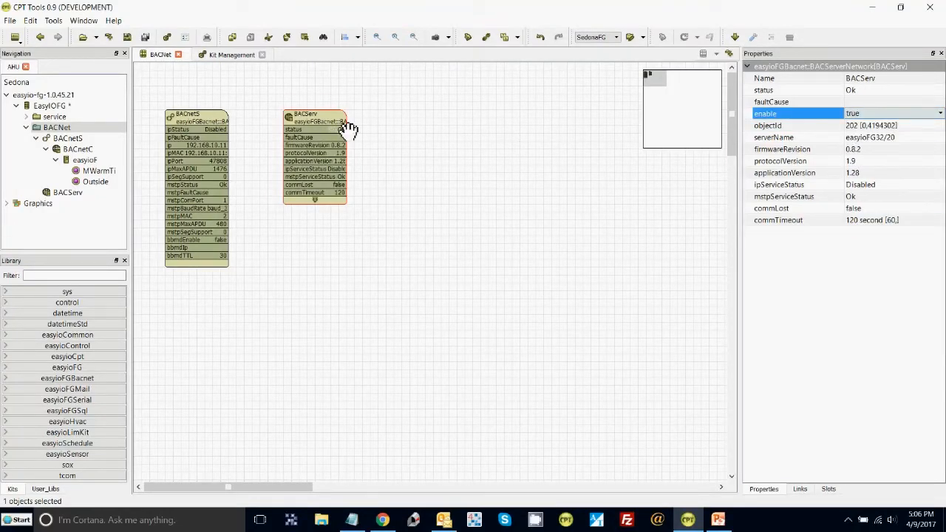
Step: Open the BACServ network's wiresheet and add a BACServerAV object from the easyioFGBacnet kit
double_click(310, 123)
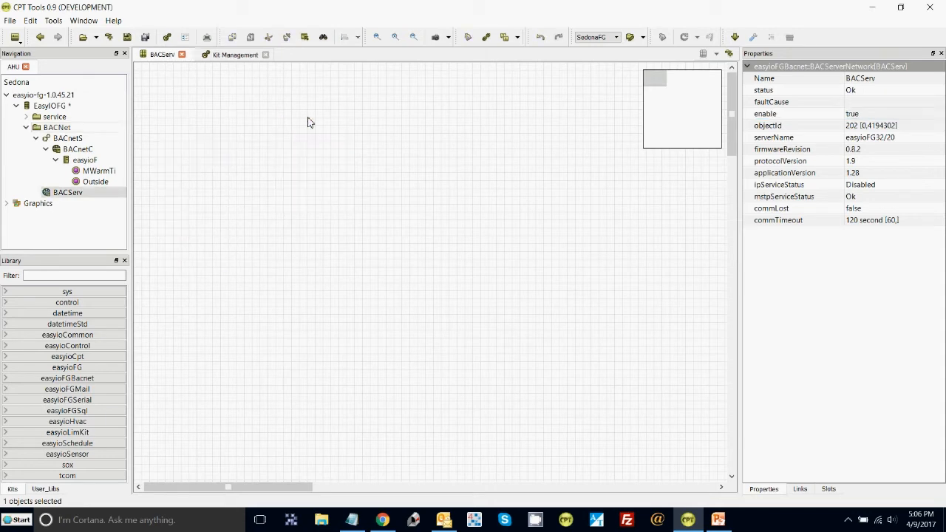
right_click(196, 116)
mouse_move(236, 130)
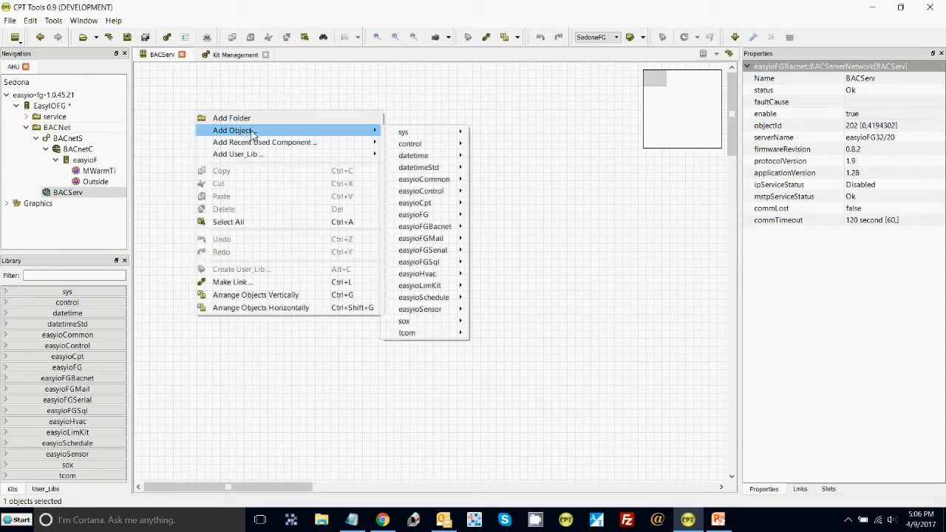
mouse_move(392, 132)
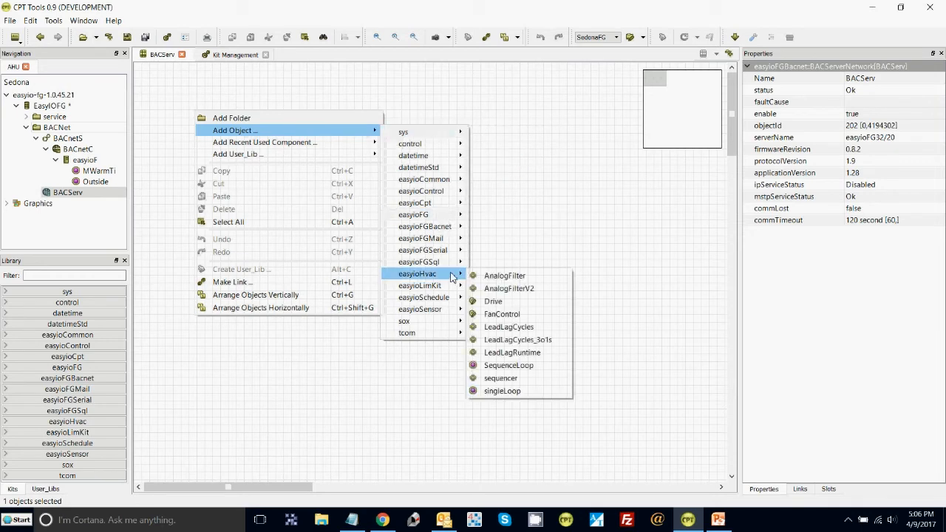
mouse_move(444, 226)
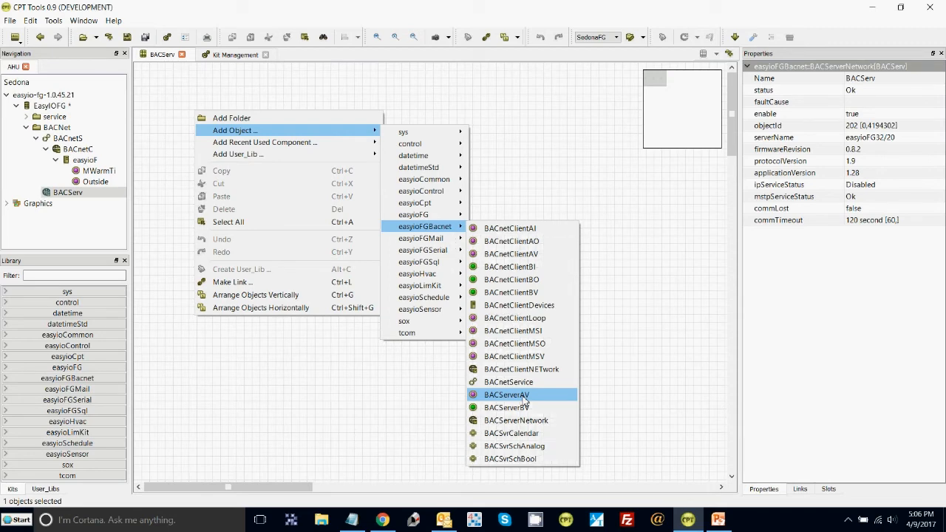
click(506, 398)
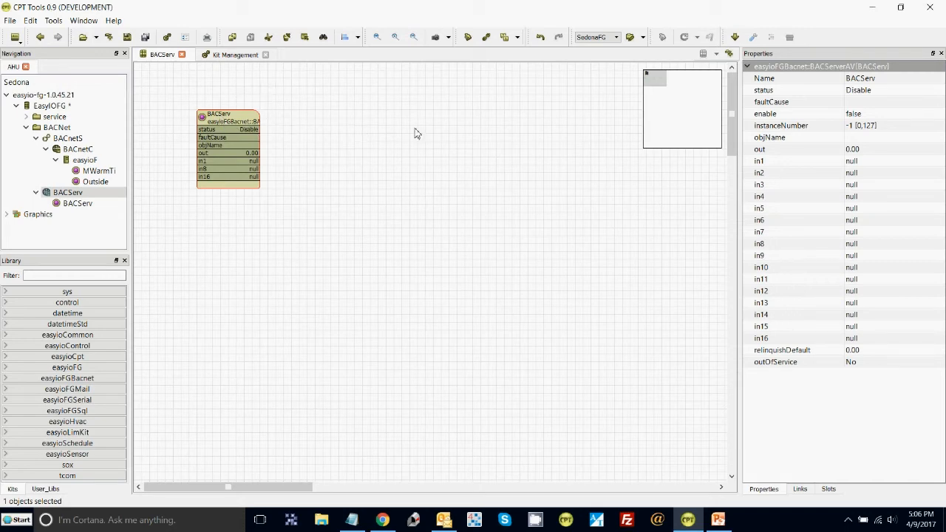
Step: Set the BACServerAV object's instanceNumber to 0 and its objName to TemperatureSensor
click(854, 126)
text(0)
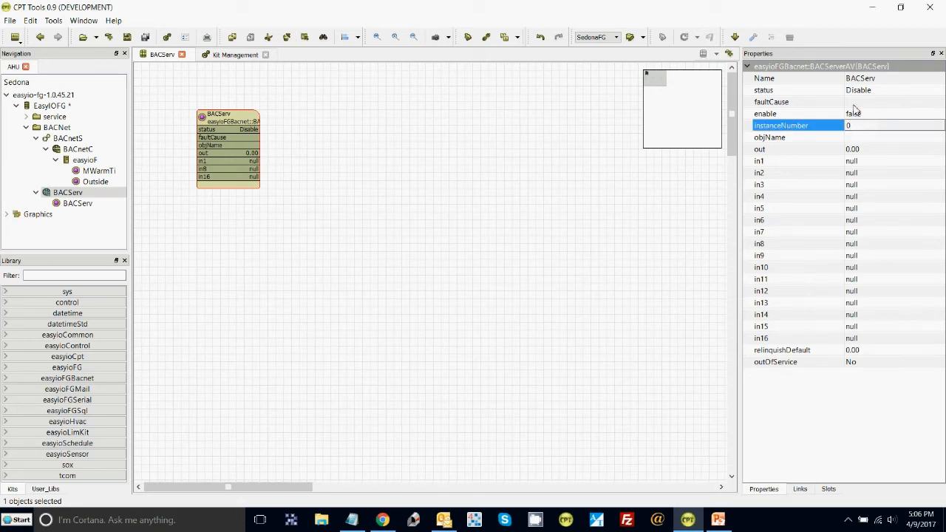
click(854, 105)
click(856, 140)
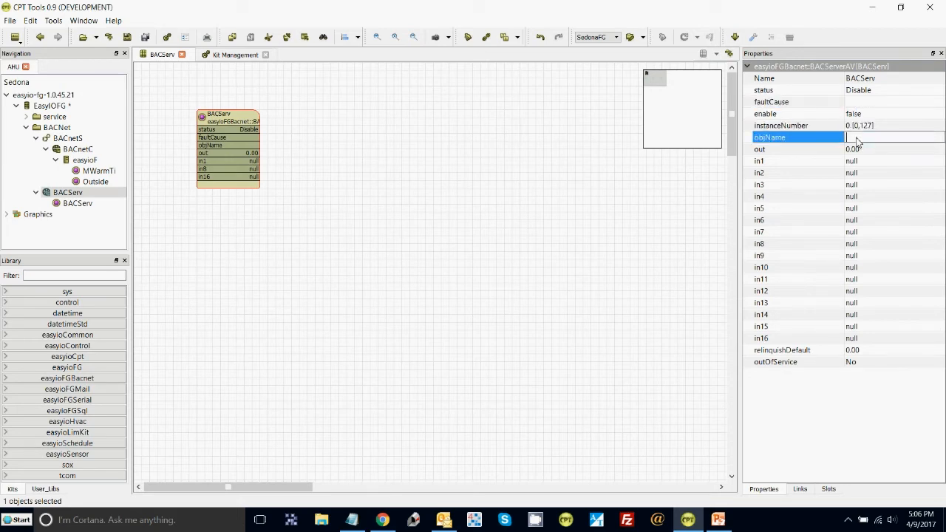
text(TemperatureSenosr)
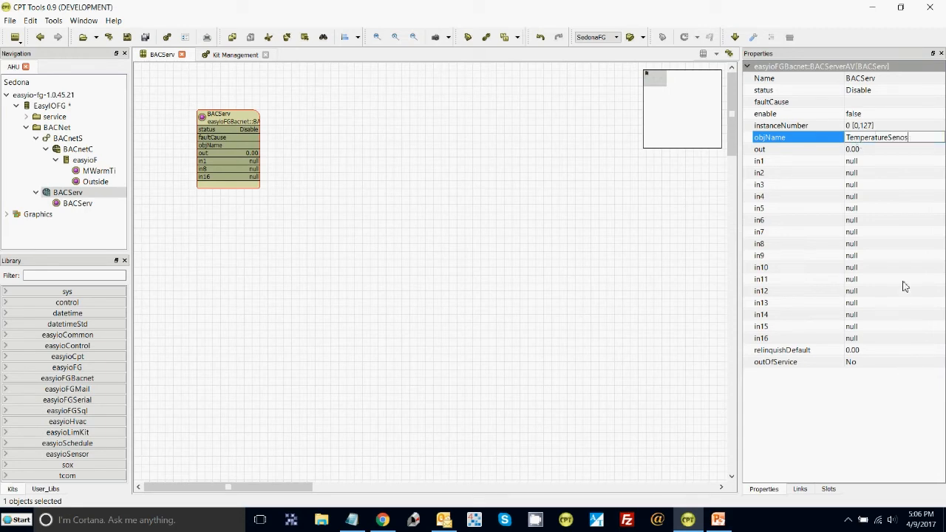
key(BackSpace)
key(BackSpace)
click(846, 186)
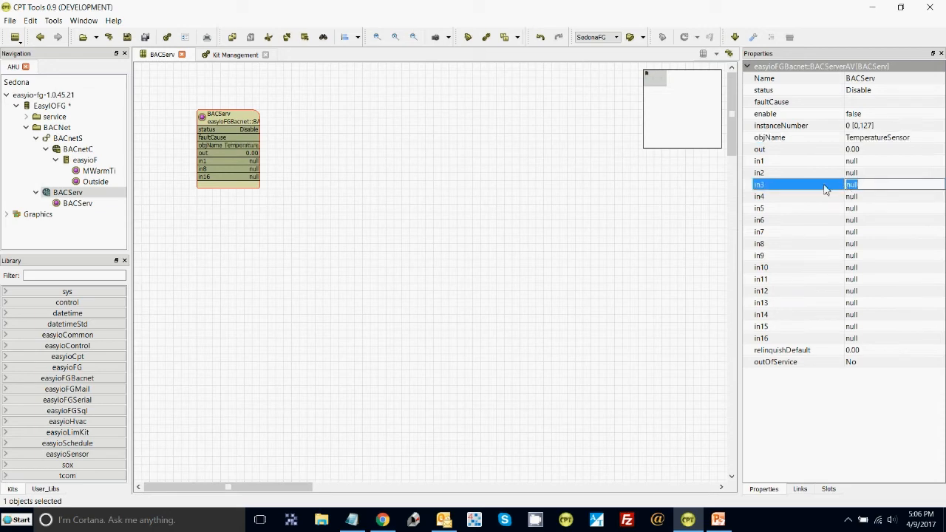
Step: Add a Ramp object from the control kit beside the BACServerAV object and link its out to in16
drag(241, 128, 406, 174)
right_click(239, 161)
mouse_move(384, 176)
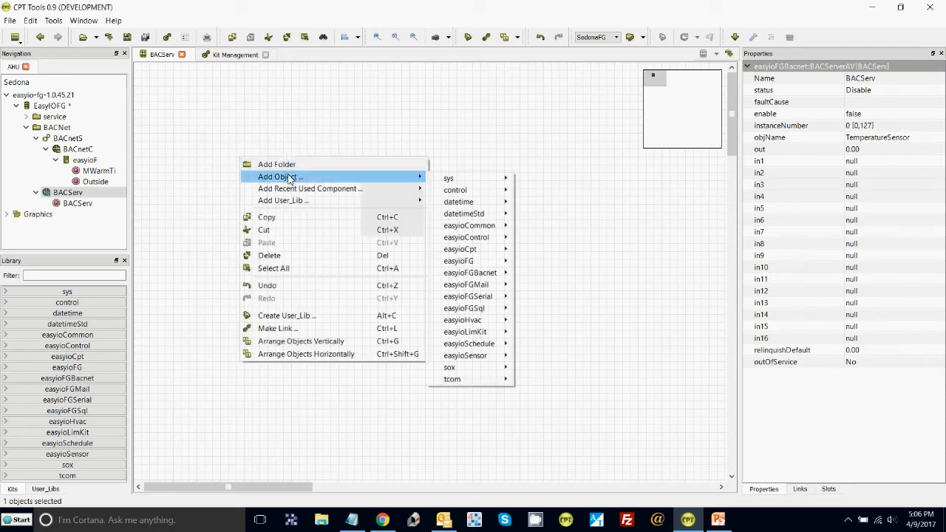
mouse_move(452, 179)
mouse_move(481, 190)
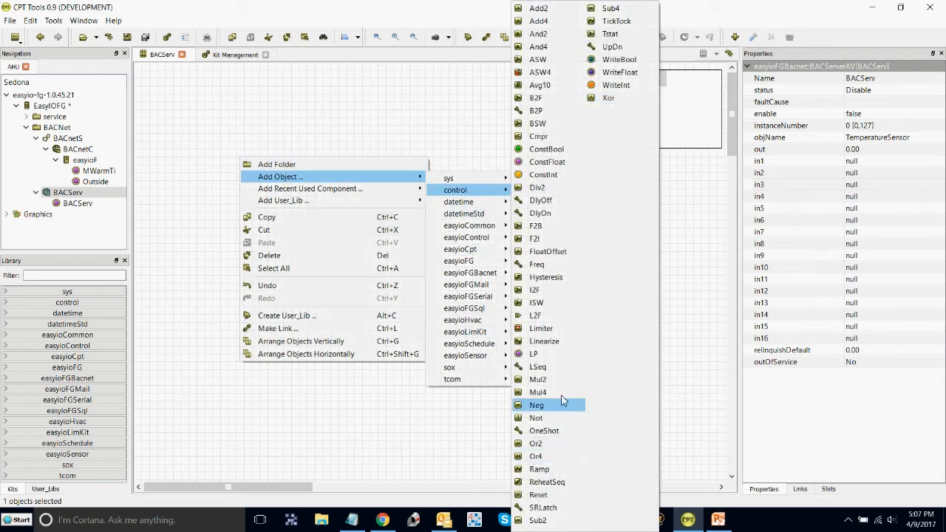
click(546, 472)
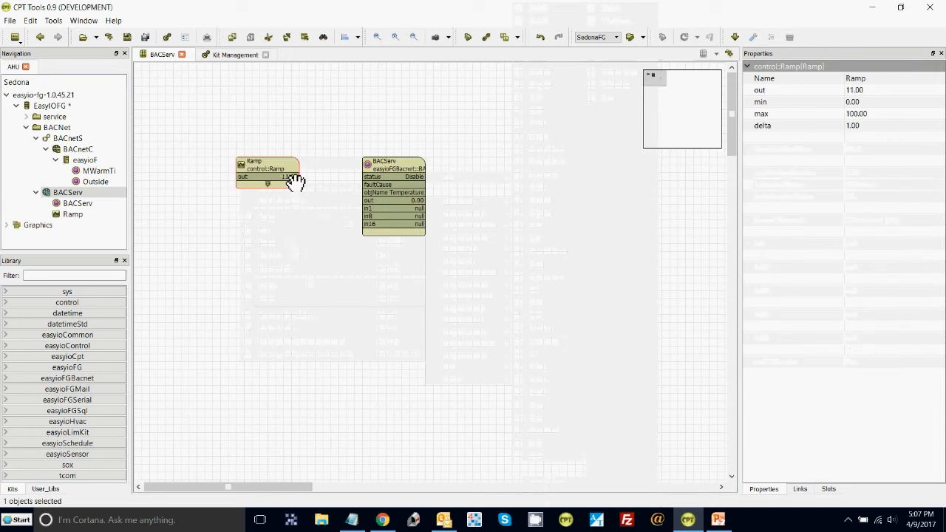
drag(296, 178, 371, 225)
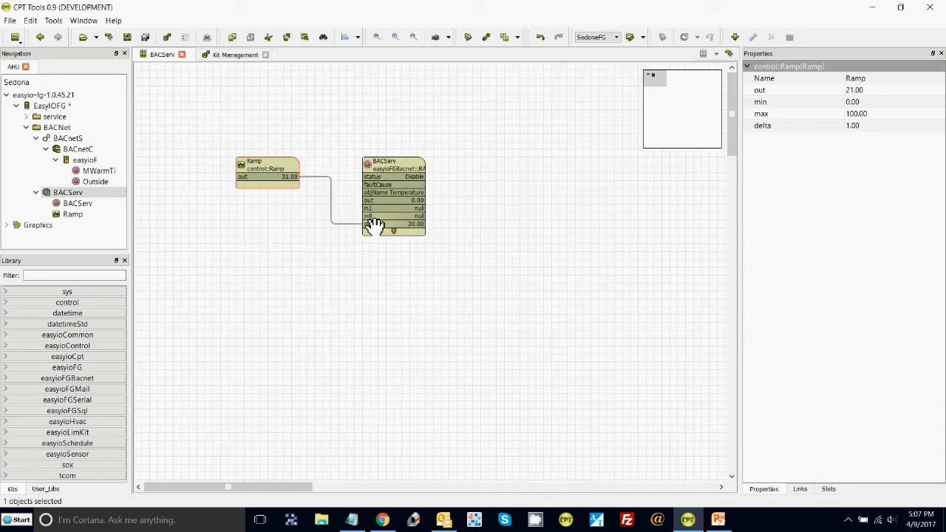
Step: Set the BACServerAV object's enable property to true
click(378, 174)
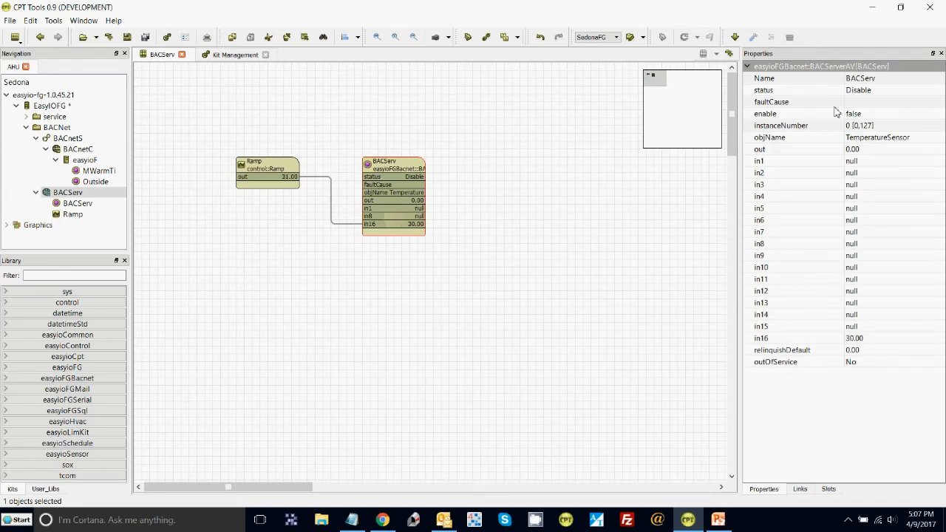
click(854, 115)
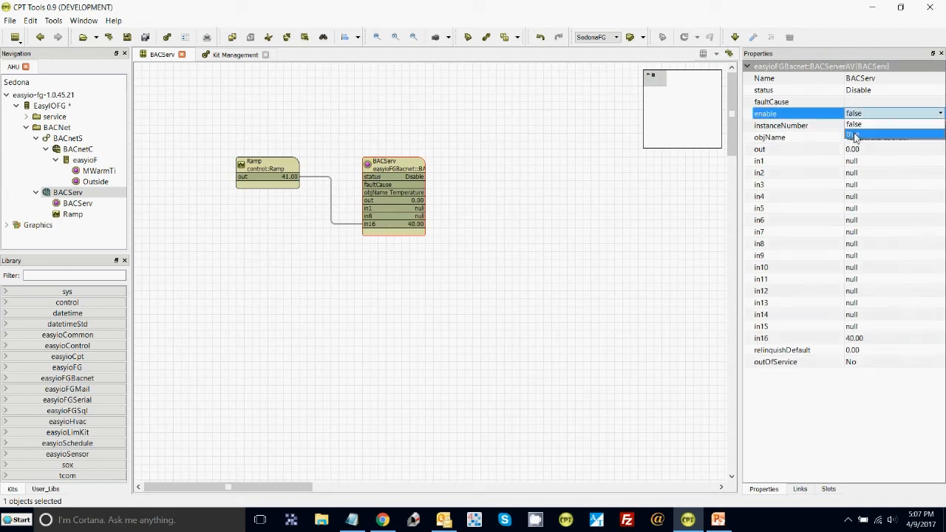
click(854, 133)
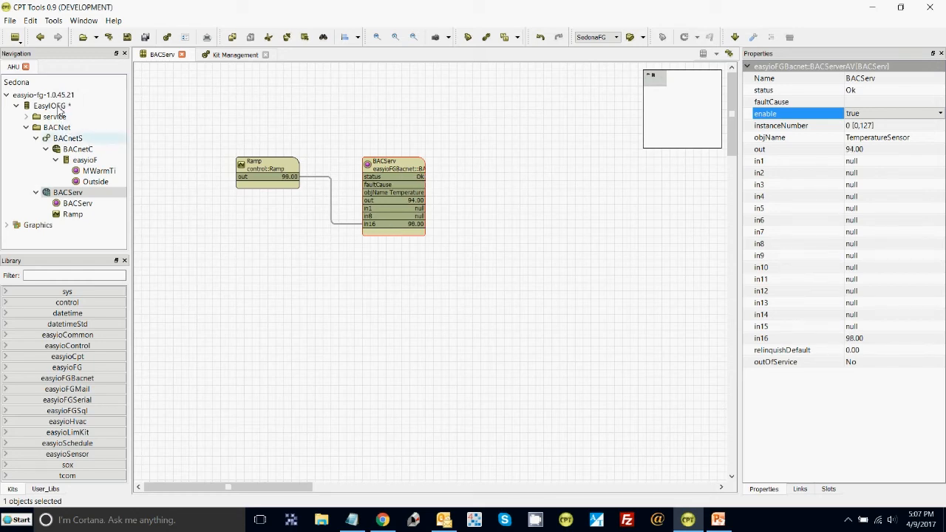
Step: Delete the BACNet folder from the EasyIOFG app's wiresheet and save the app
double_click(59, 111)
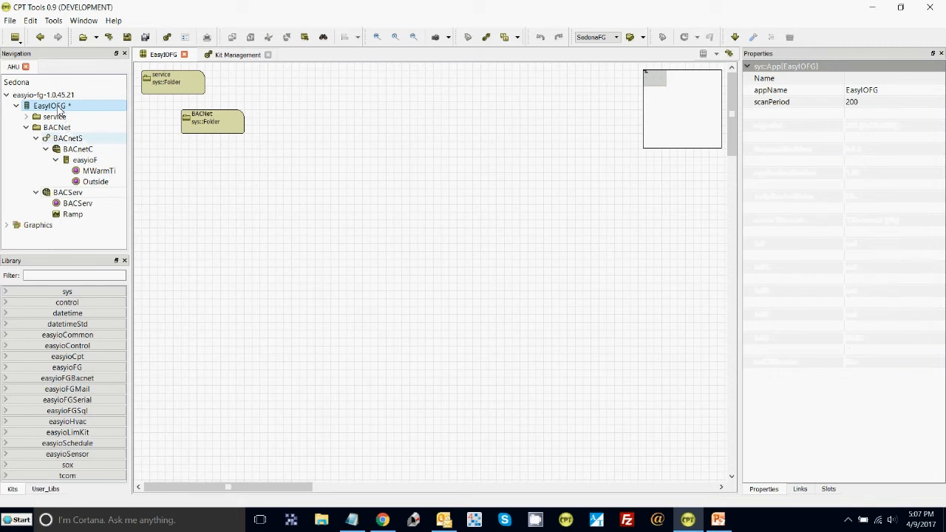
click(207, 122)
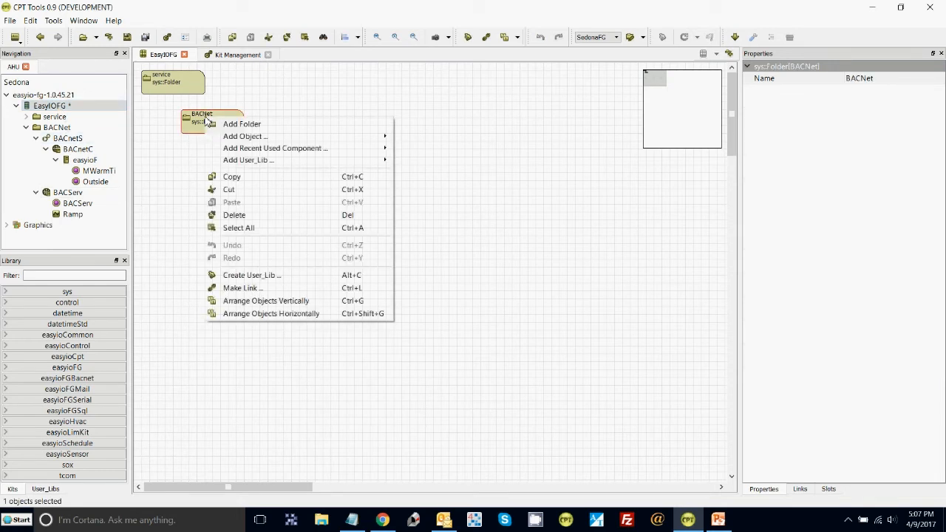
click(235, 215)
click(127, 38)
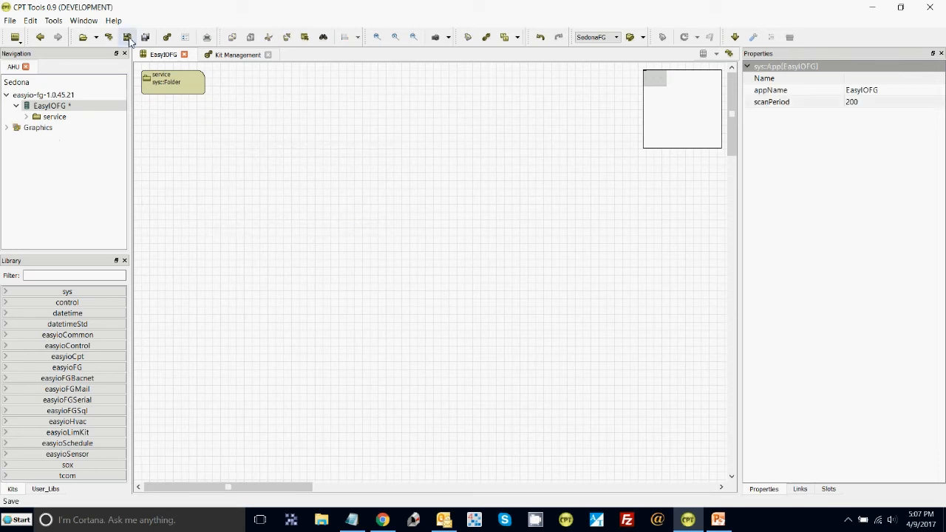
Step: Execute the restart action on the EasyIOFG app
click(53, 96)
right_click(49, 107)
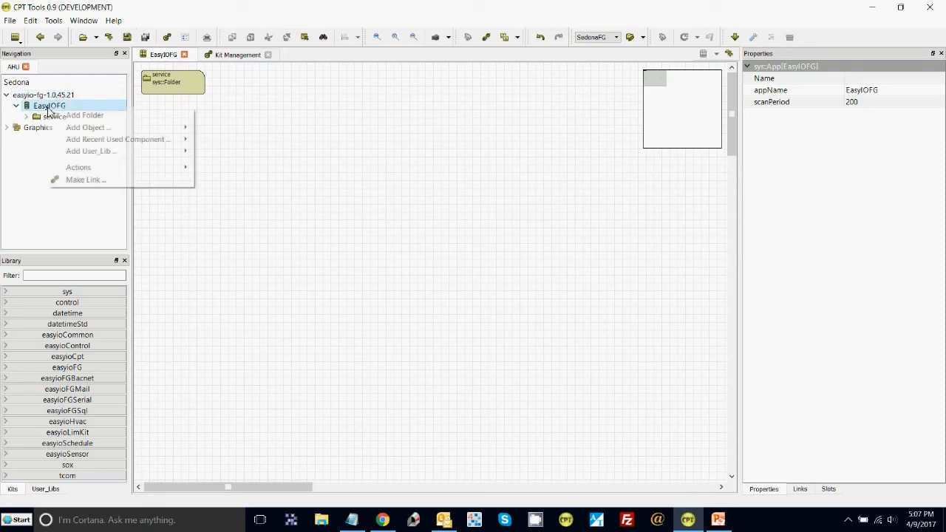
mouse_move(87, 168)
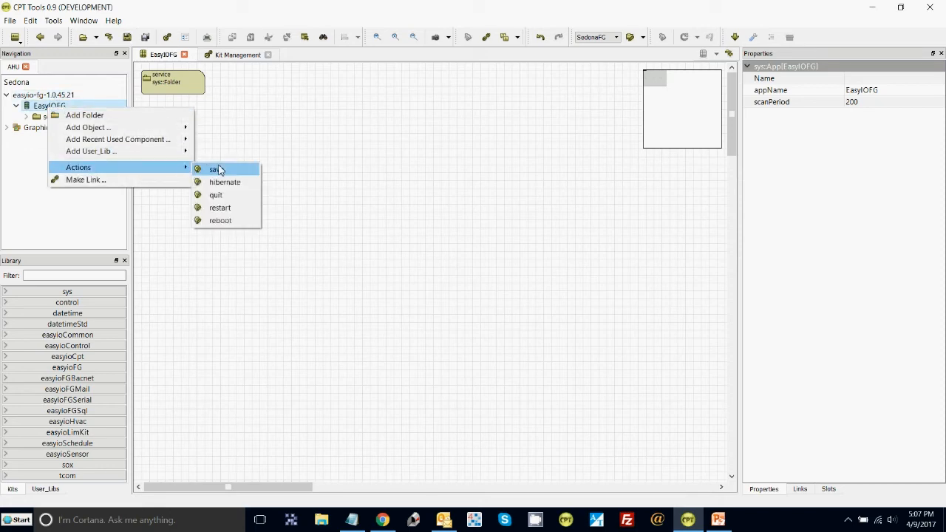
click(220, 207)
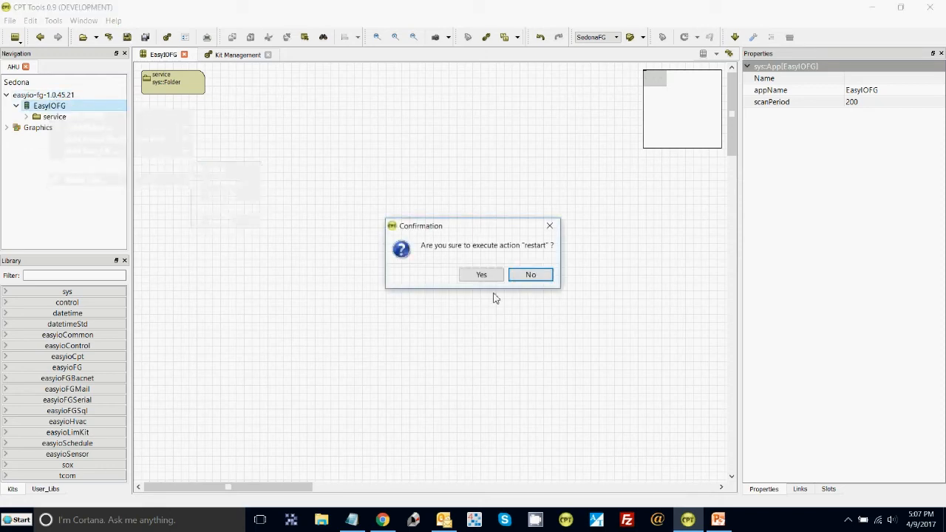
click(481, 275)
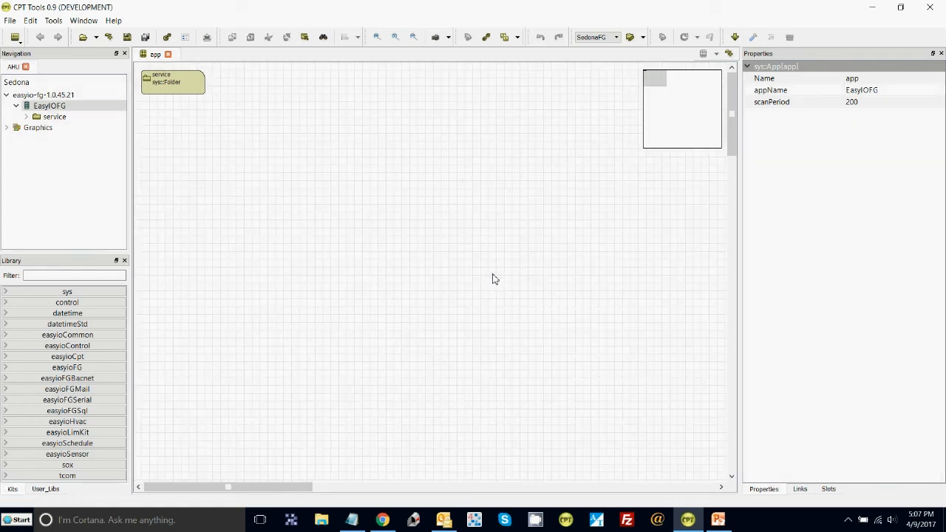
Step: Add the BACNetStarter template from the Training Examples user library to the app's wiresheet and save the app
right_click(214, 150)
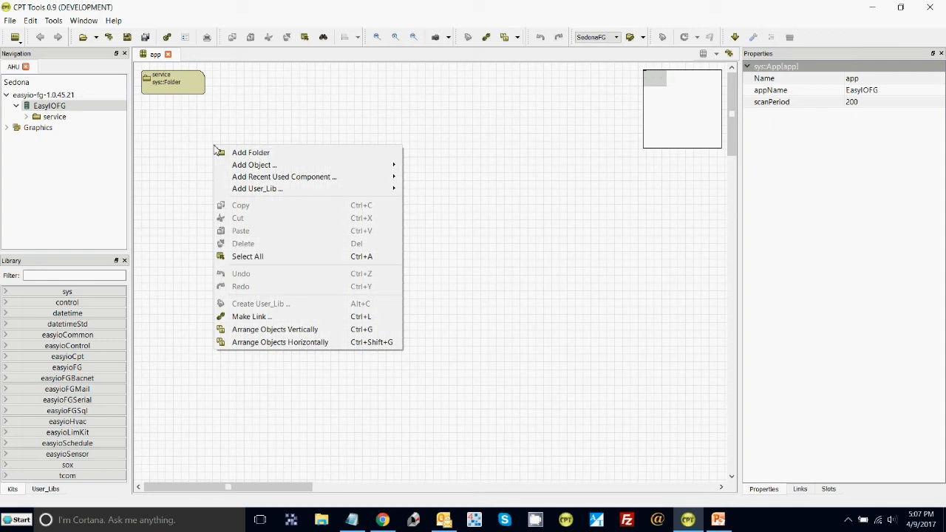
mouse_move(362, 194)
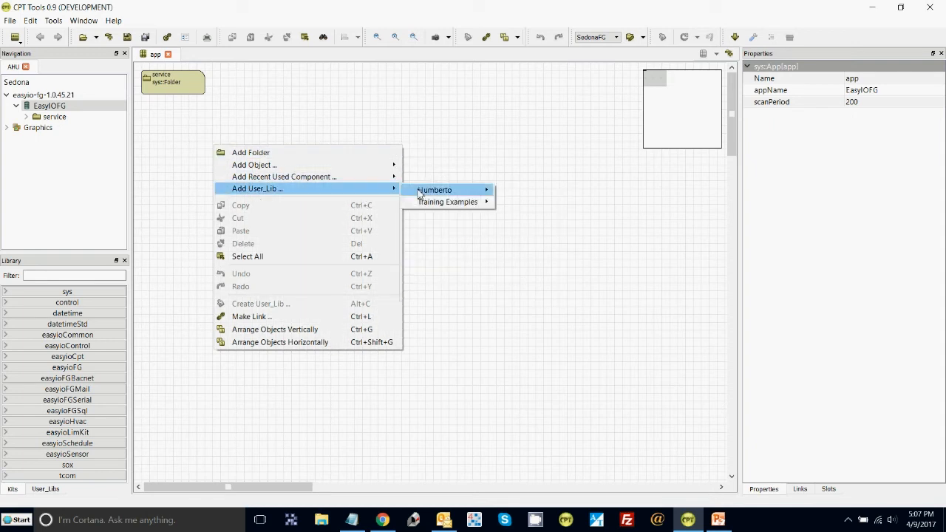
mouse_move(429, 202)
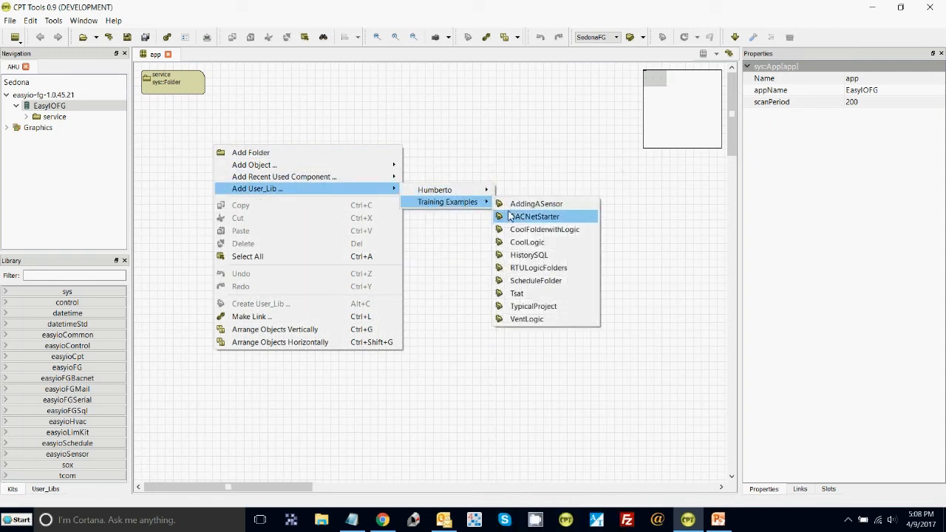
click(509, 217)
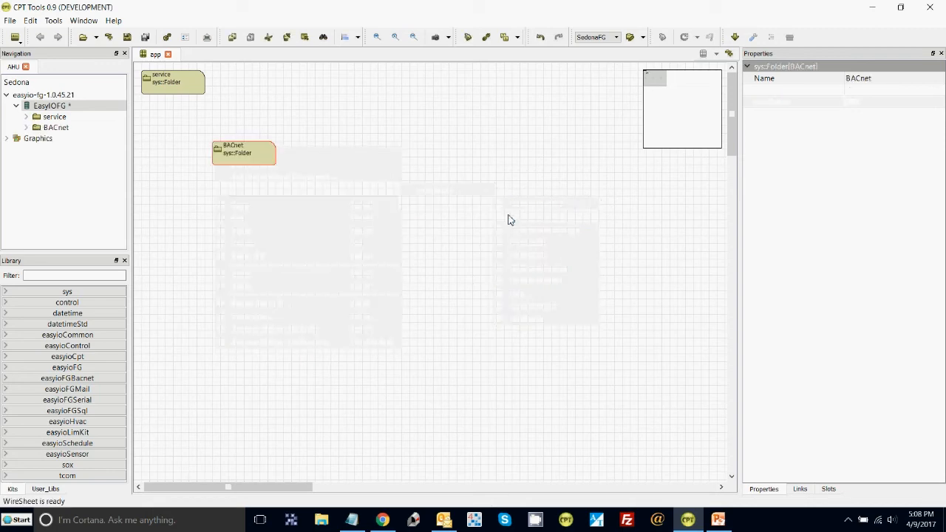
click(127, 38)
Step: Restart the EasyIOFG app with the added BACnet folder
right_click(55, 106)
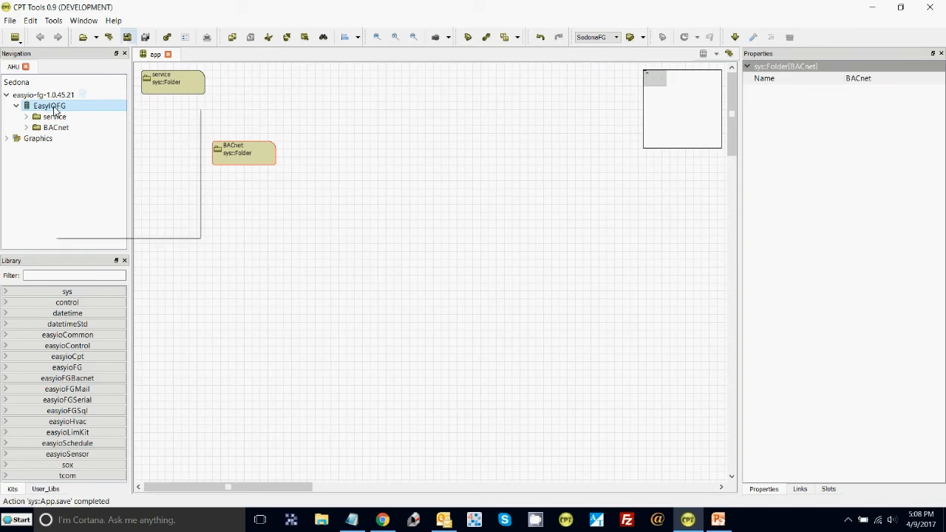
mouse_move(83, 169)
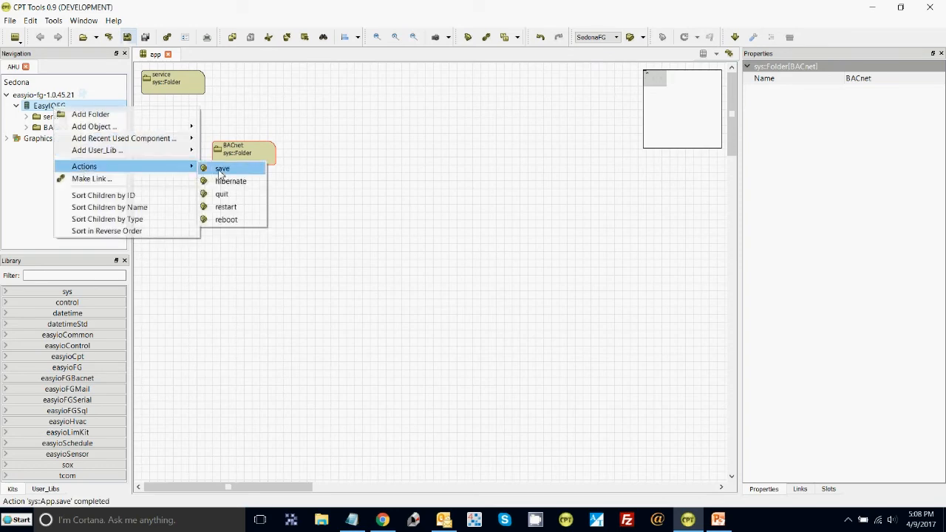
click(225, 208)
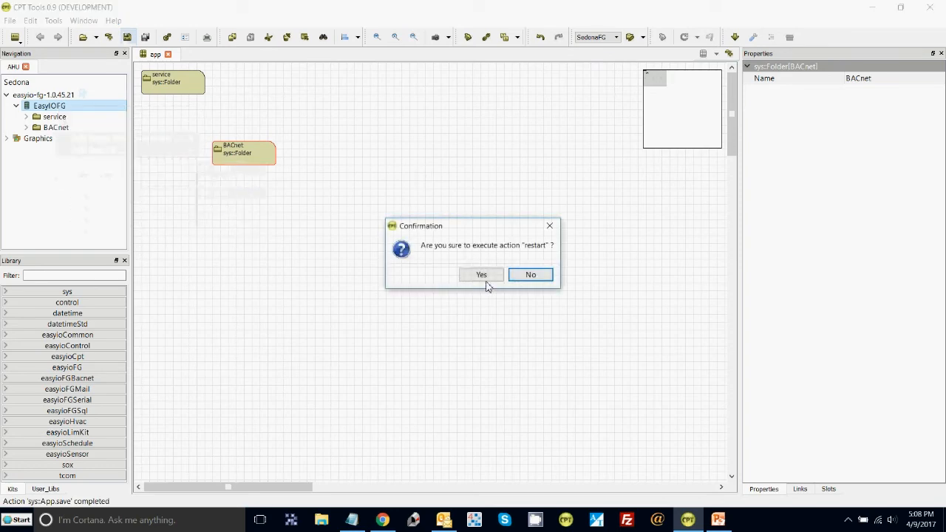
click(487, 280)
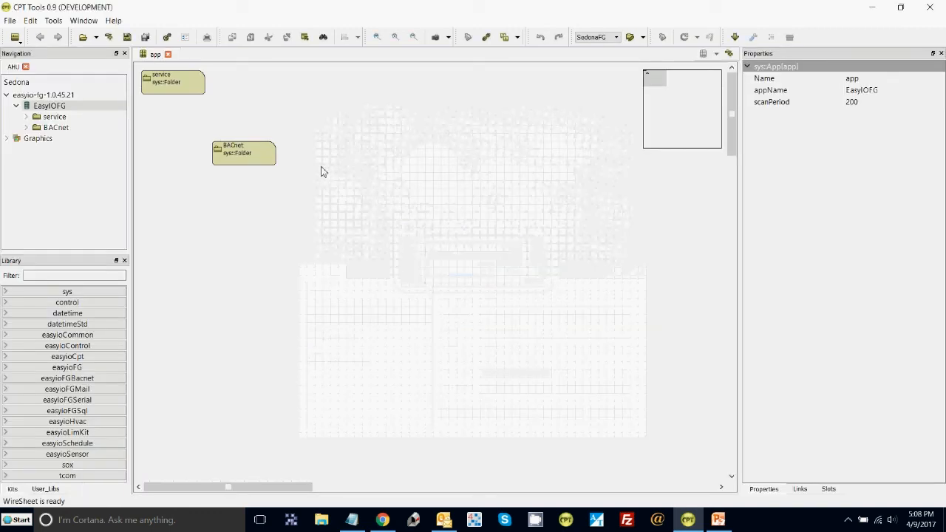
Step: In the BACnet folder, set the BACnetS service's mstpBaudRate to baud_38400 and its mstpMAC to 5
double_click(251, 156)
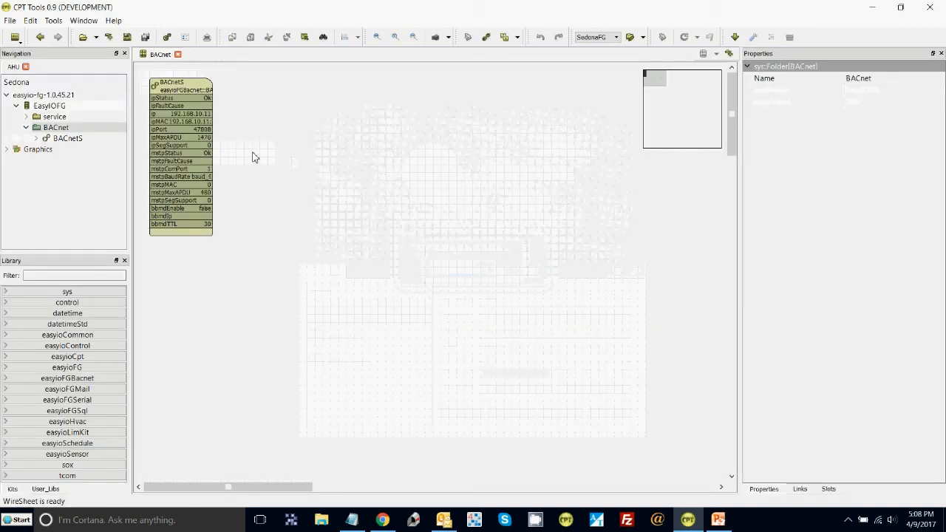
click(181, 224)
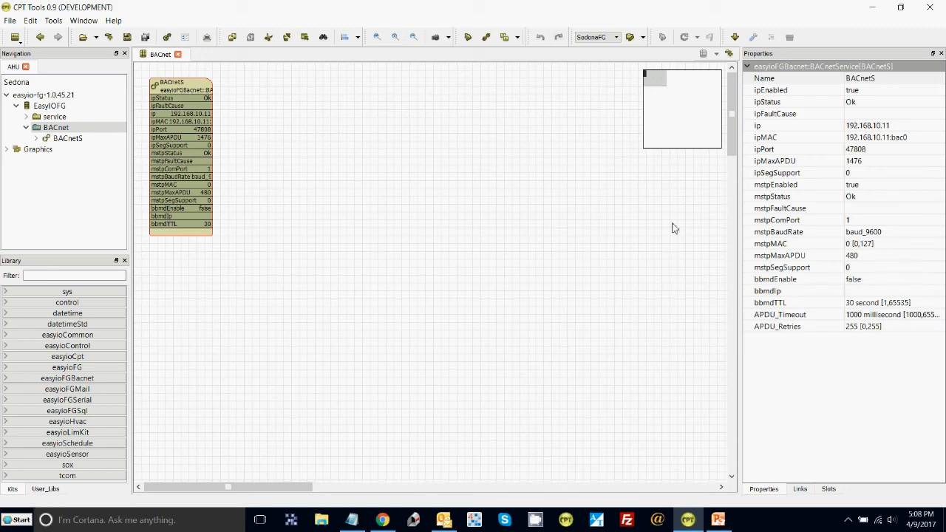
click(880, 232)
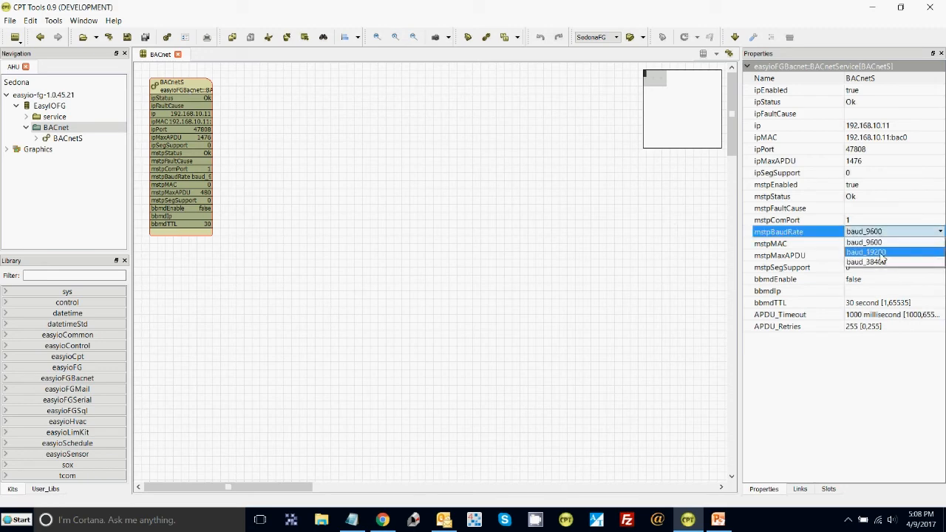
click(881, 262)
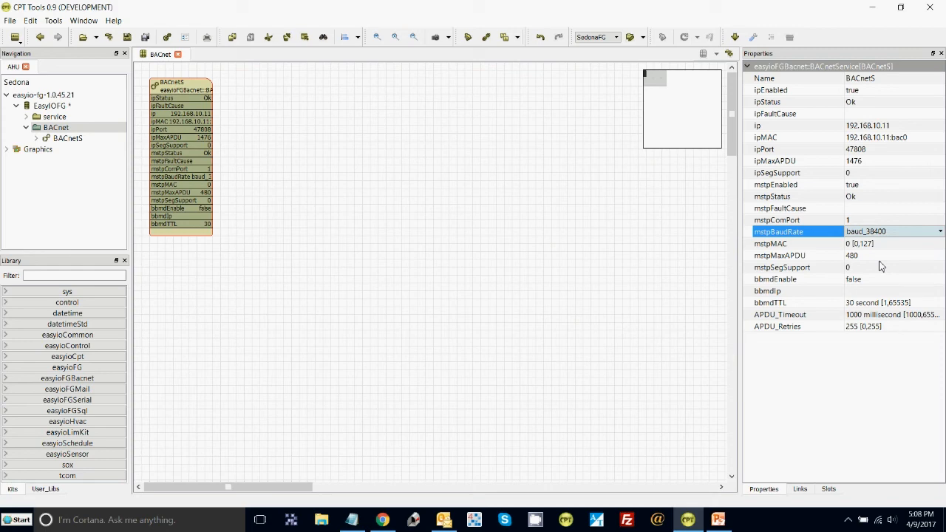
click(850, 246)
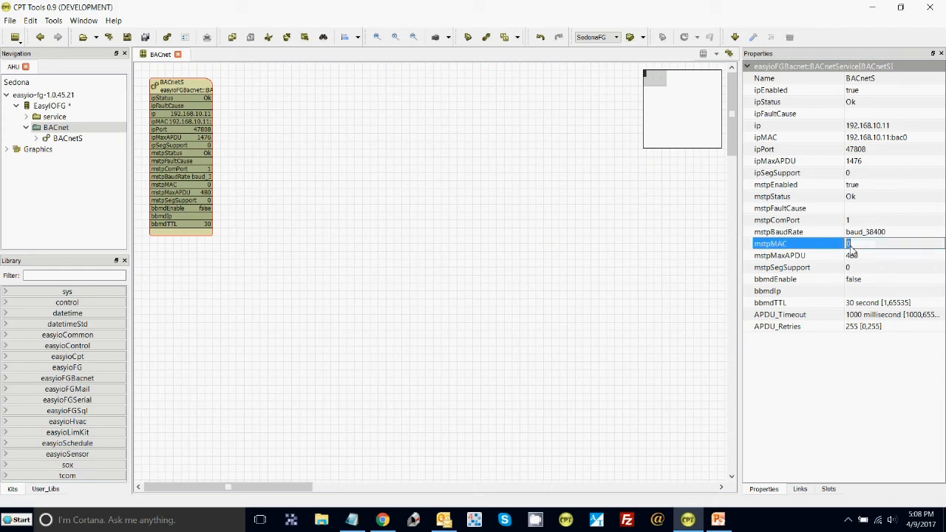
text(5)
key(Return)
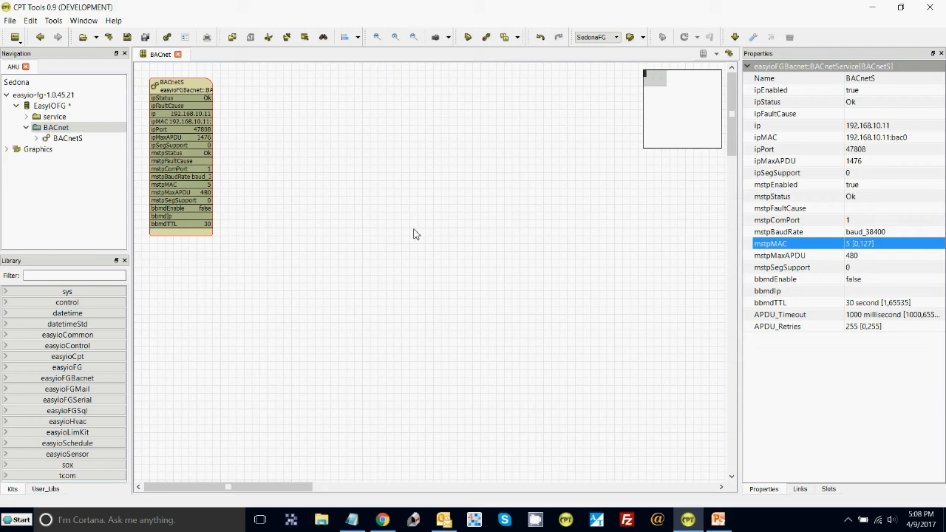
Step: Open the BACnetS service's wiresheet and the BACServ network inside it to view its folders
click(181, 92)
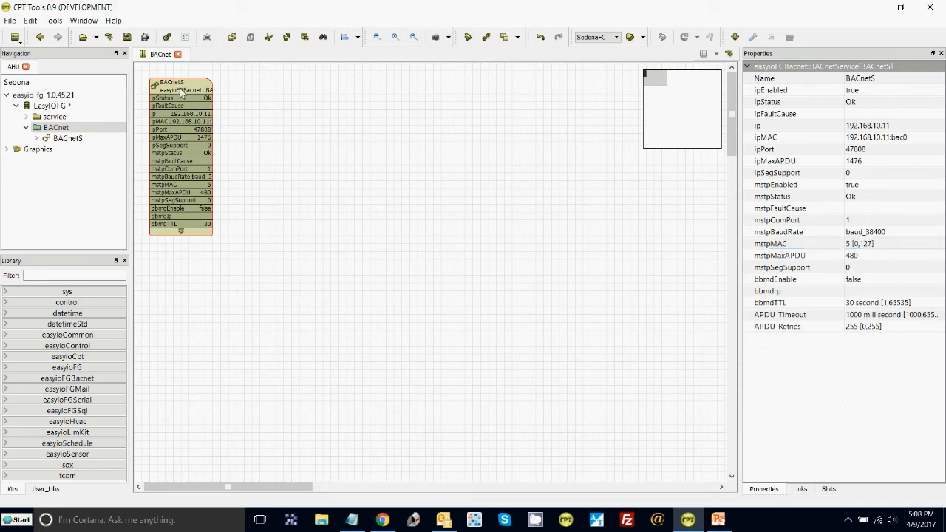
double_click(181, 93)
click(179, 90)
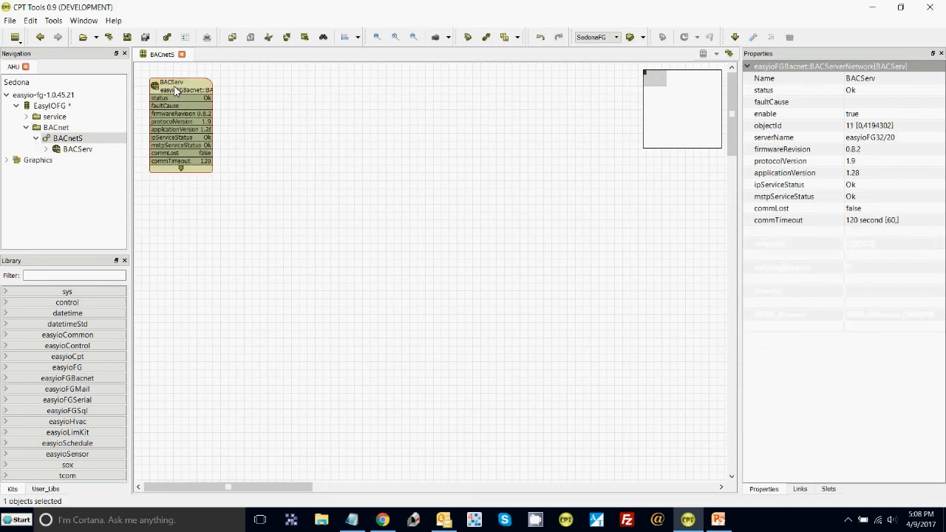
double_click(177, 90)
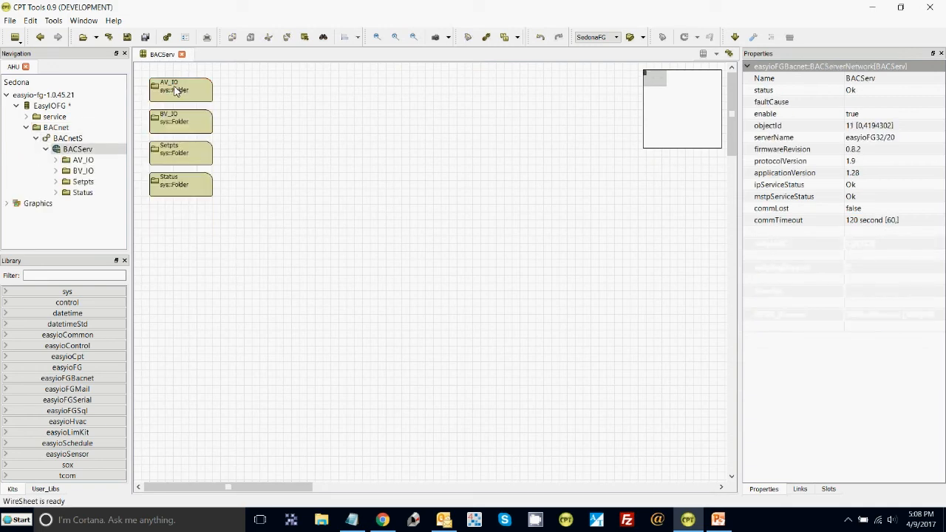
Step: Open the AV_IO folder of the BACServ network to view its points, and save the app
double_click(175, 88)
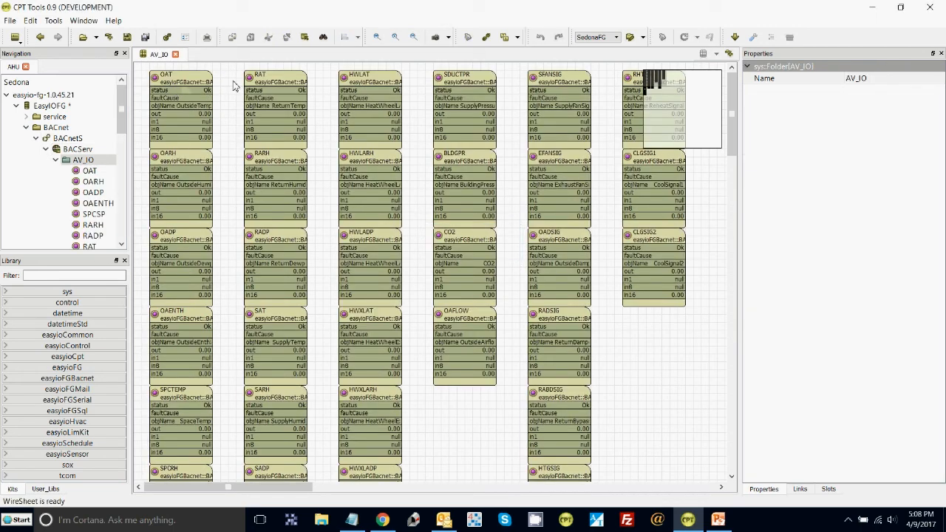
click(128, 38)
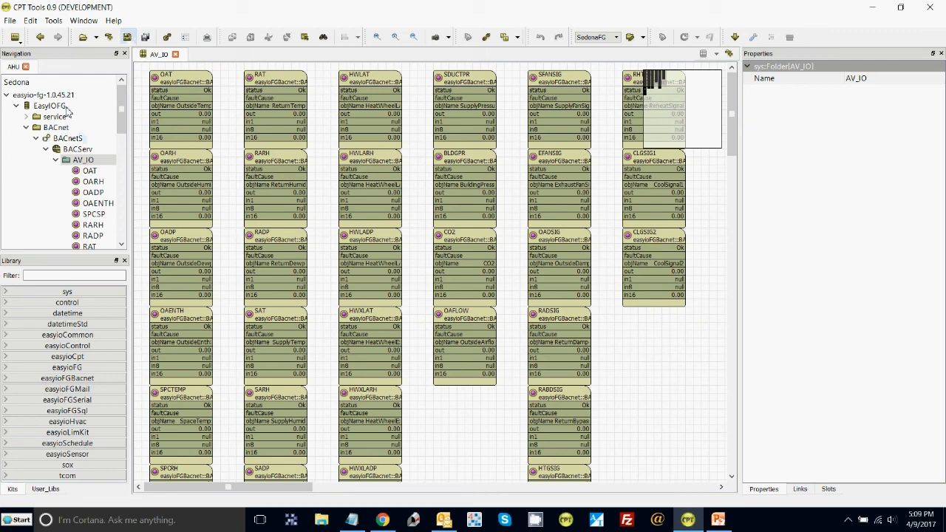
Step: Add a BACnetClientNETwork object beside the BACServ network on the BACnetS service's wiresheet
click(66, 108)
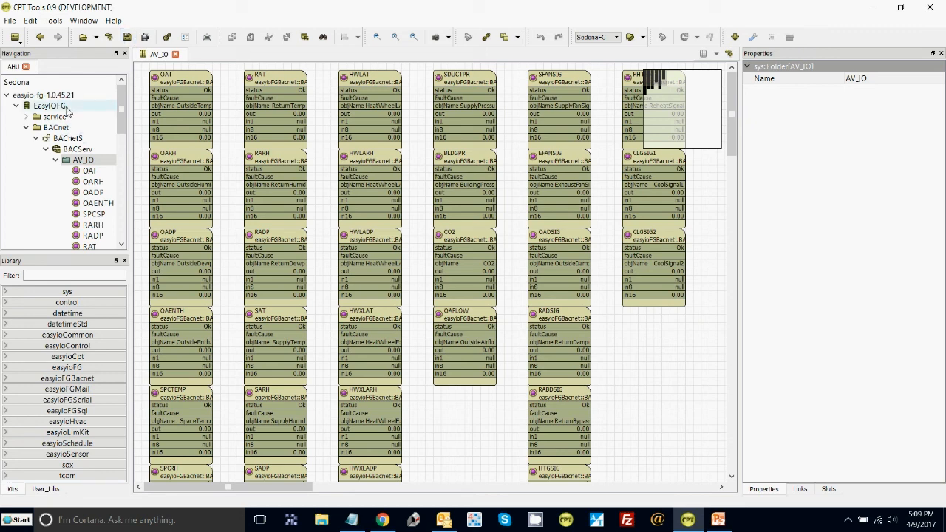
double_click(59, 127)
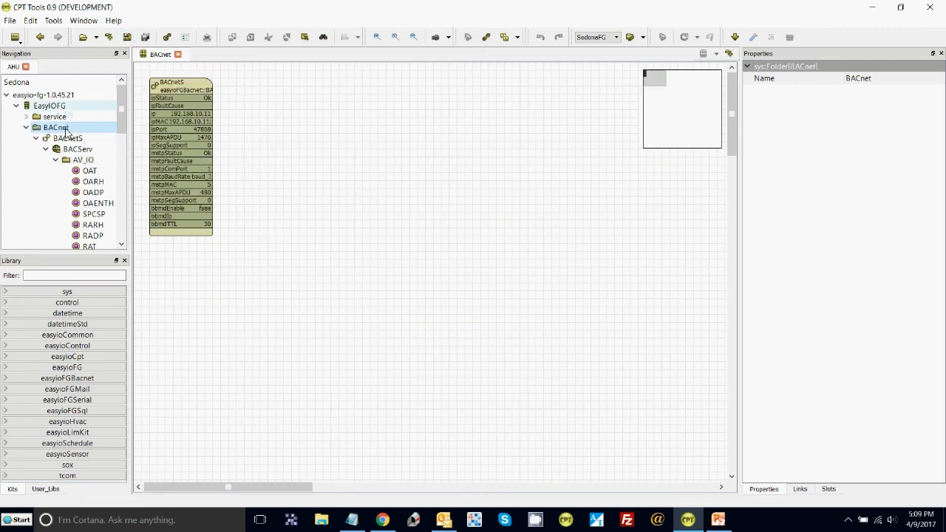
right_click(288, 125)
click(176, 90)
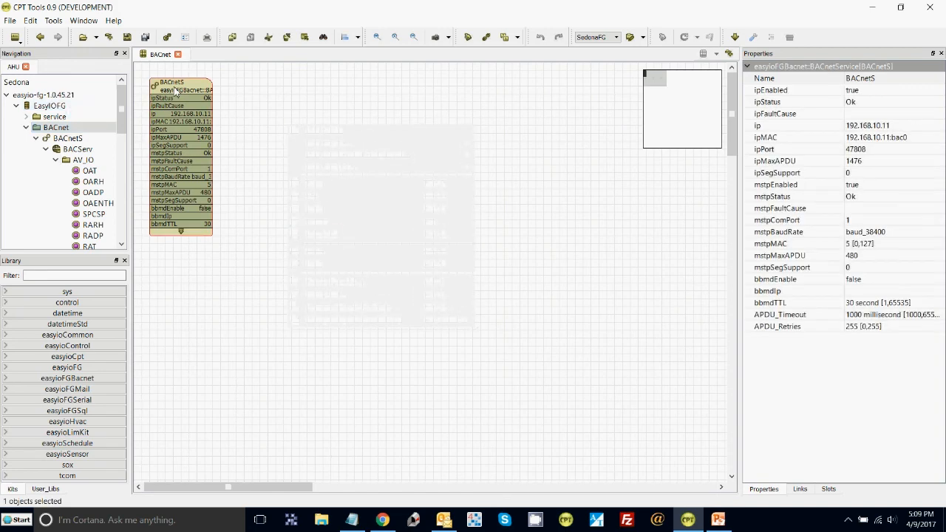
double_click(175, 90)
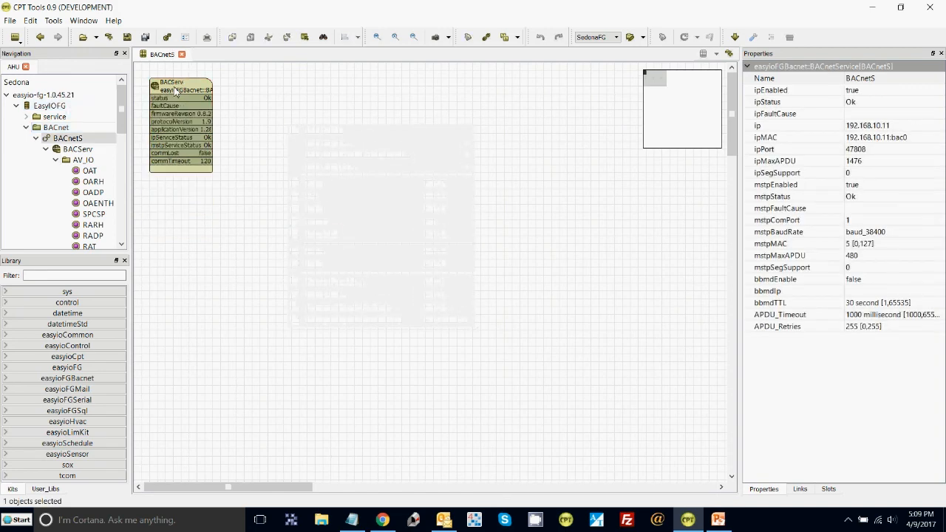
right_click(320, 87)
mouse_move(368, 105)
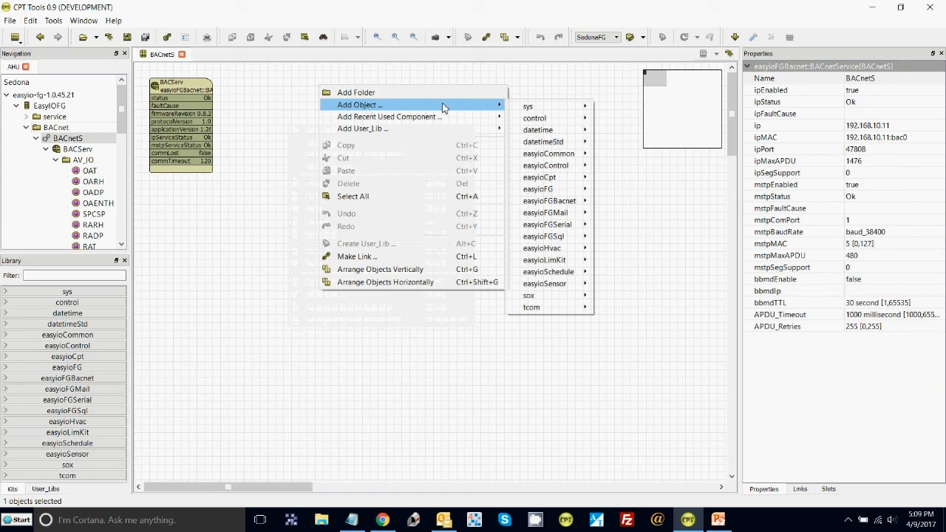
mouse_move(573, 255)
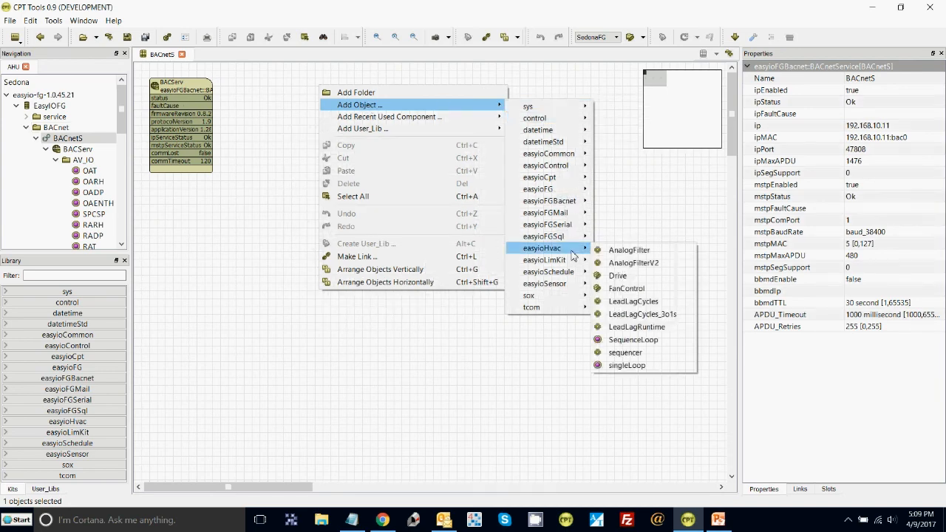
mouse_move(575, 201)
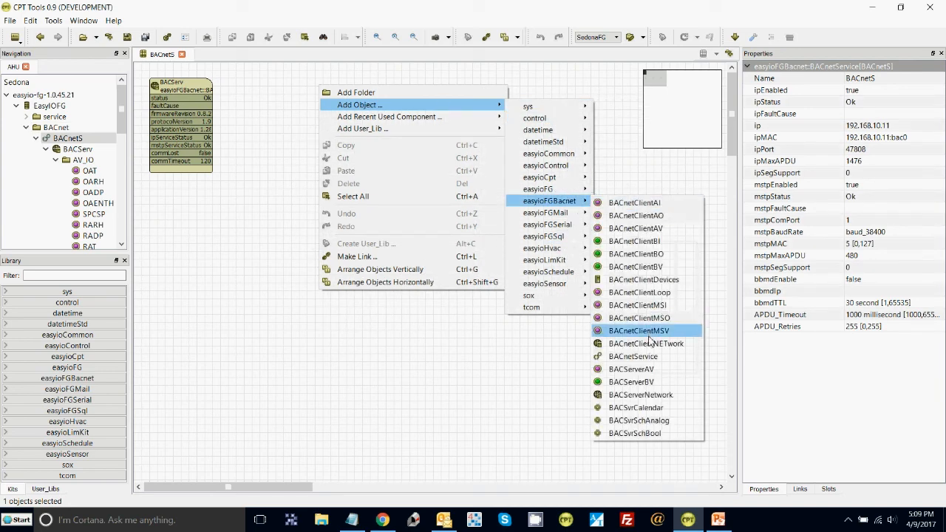
click(646, 343)
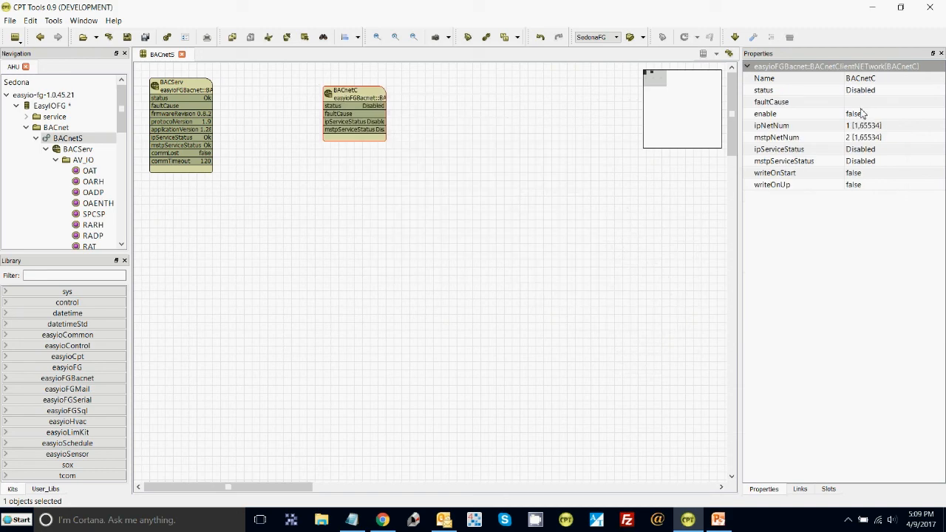
Step: Review the properties of the BACServ network and of the BACnetS service in the BACnet folder
click(176, 90)
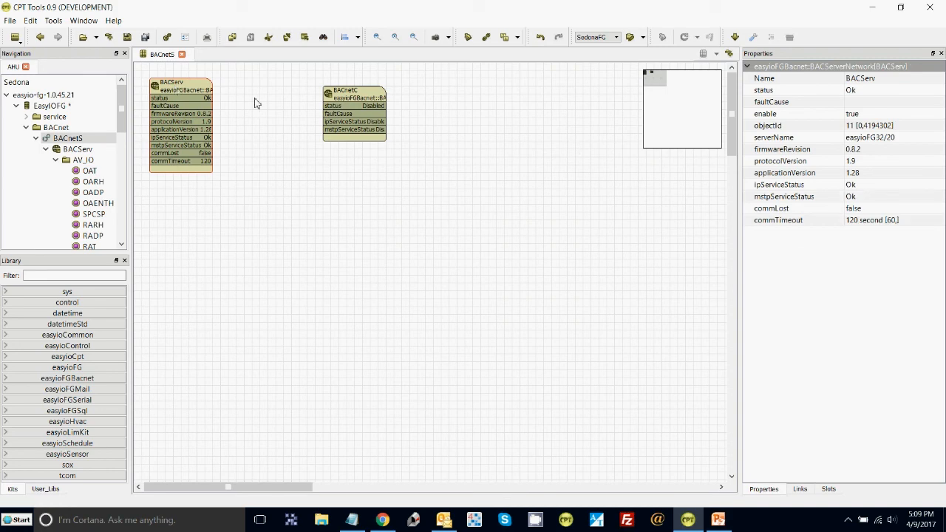
click(63, 129)
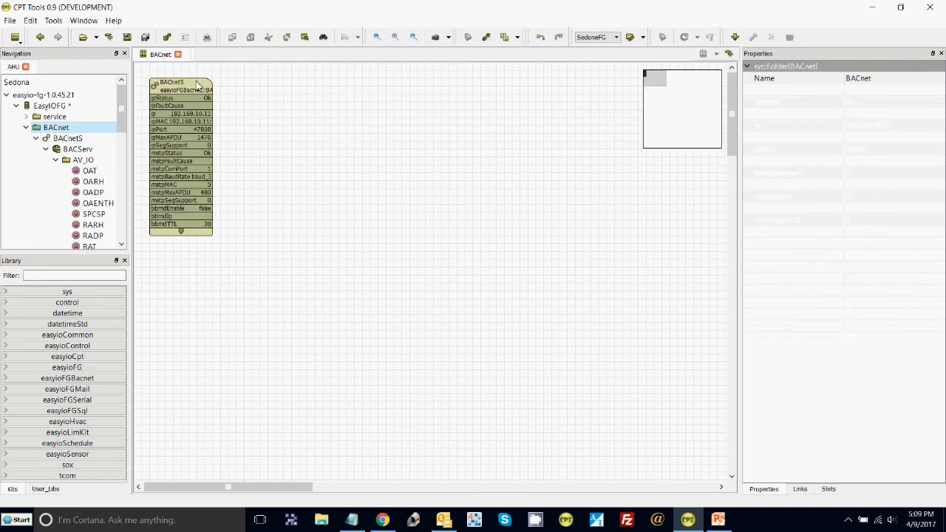
click(181, 133)
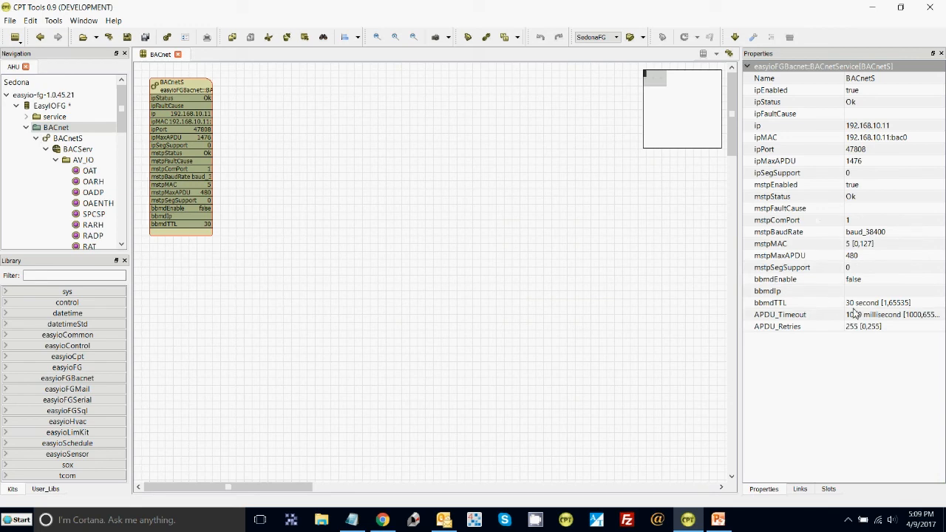